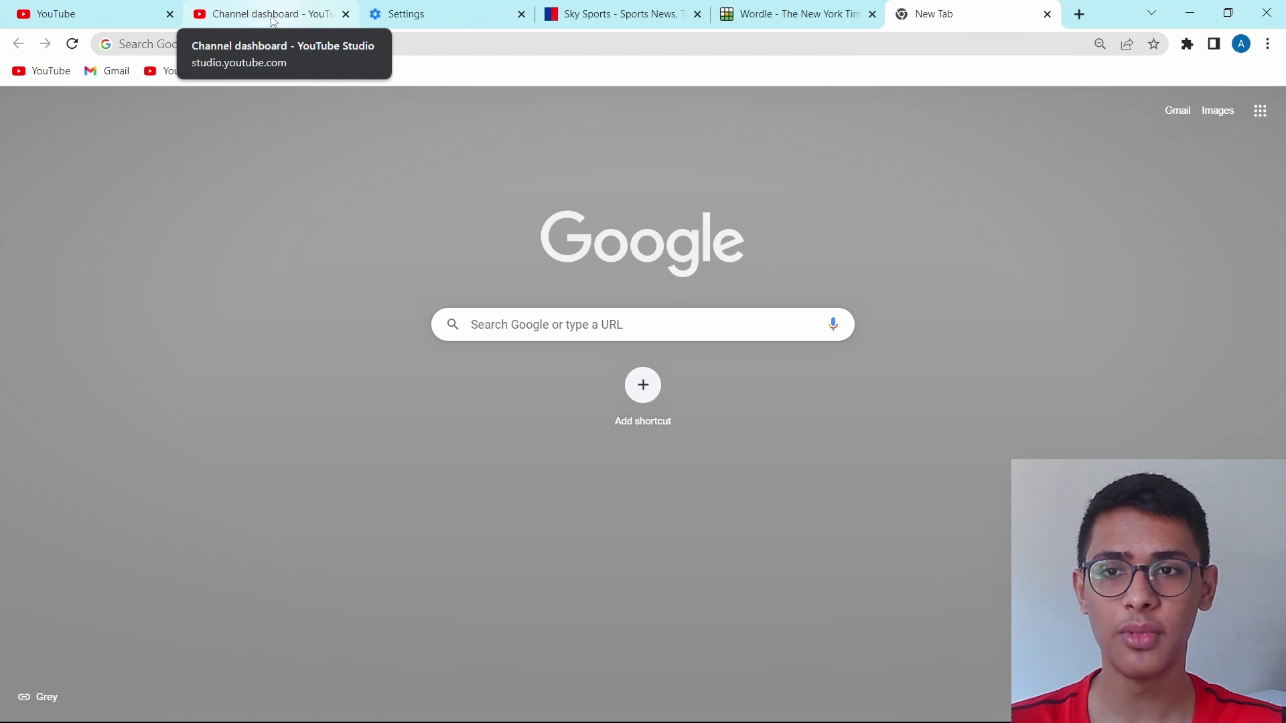
Step: Put the YouTube tab into a new red tab group named YT
{"action": "right_click", "coordinate": [134, 16]}
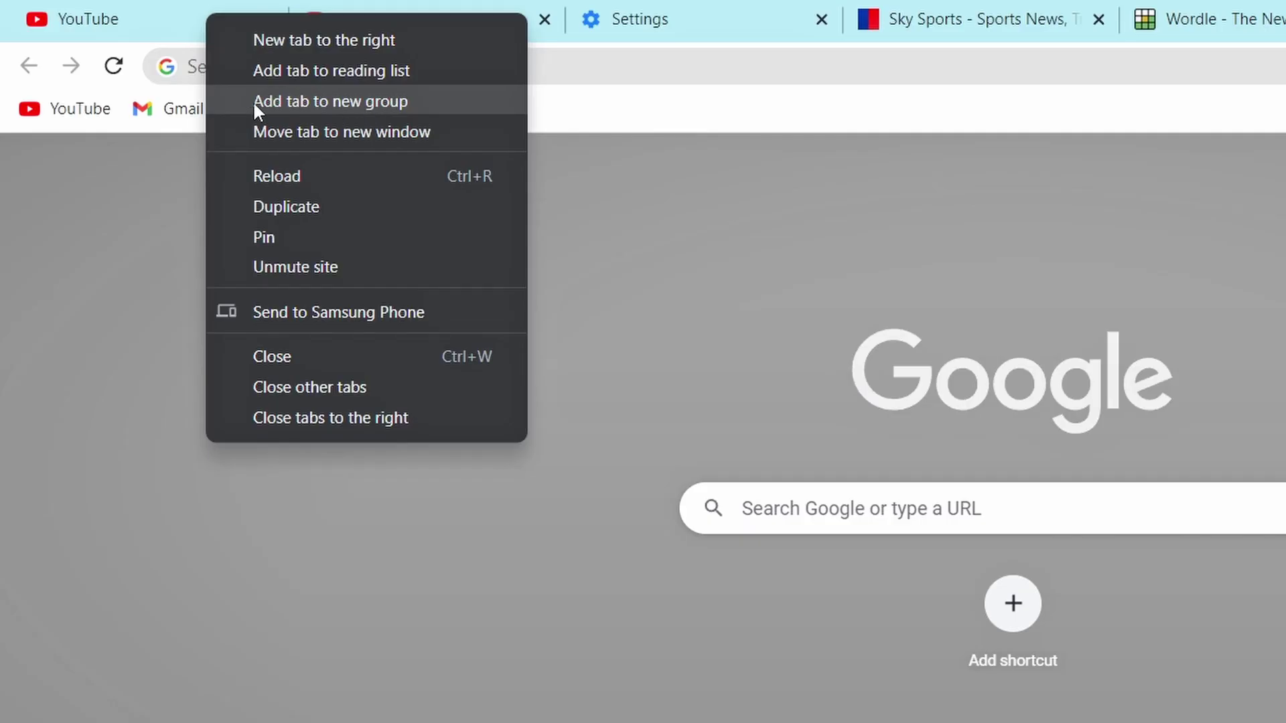
{"action": "left_click", "coordinate": [411, 111]}
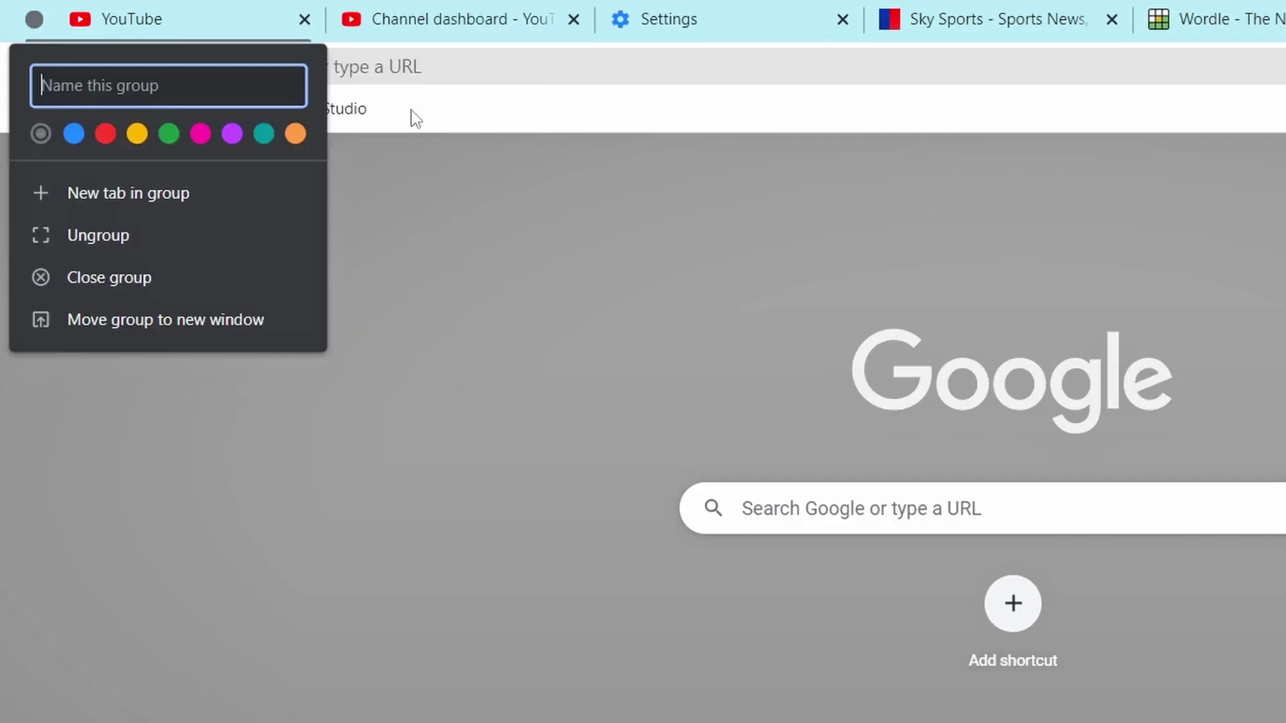
{"action": "type", "text": "YT"}
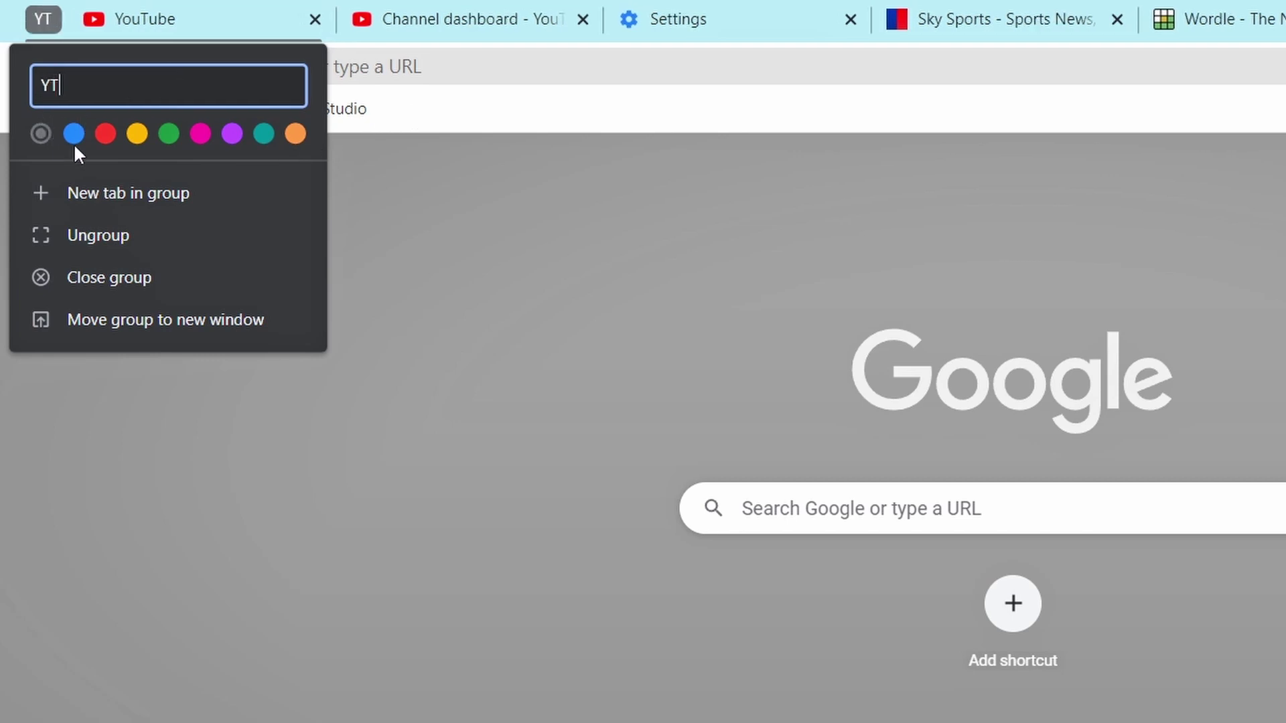
{"action": "left_click", "coordinate": [104, 132]}
{"action": "left_click", "coordinate": [863, 236]}
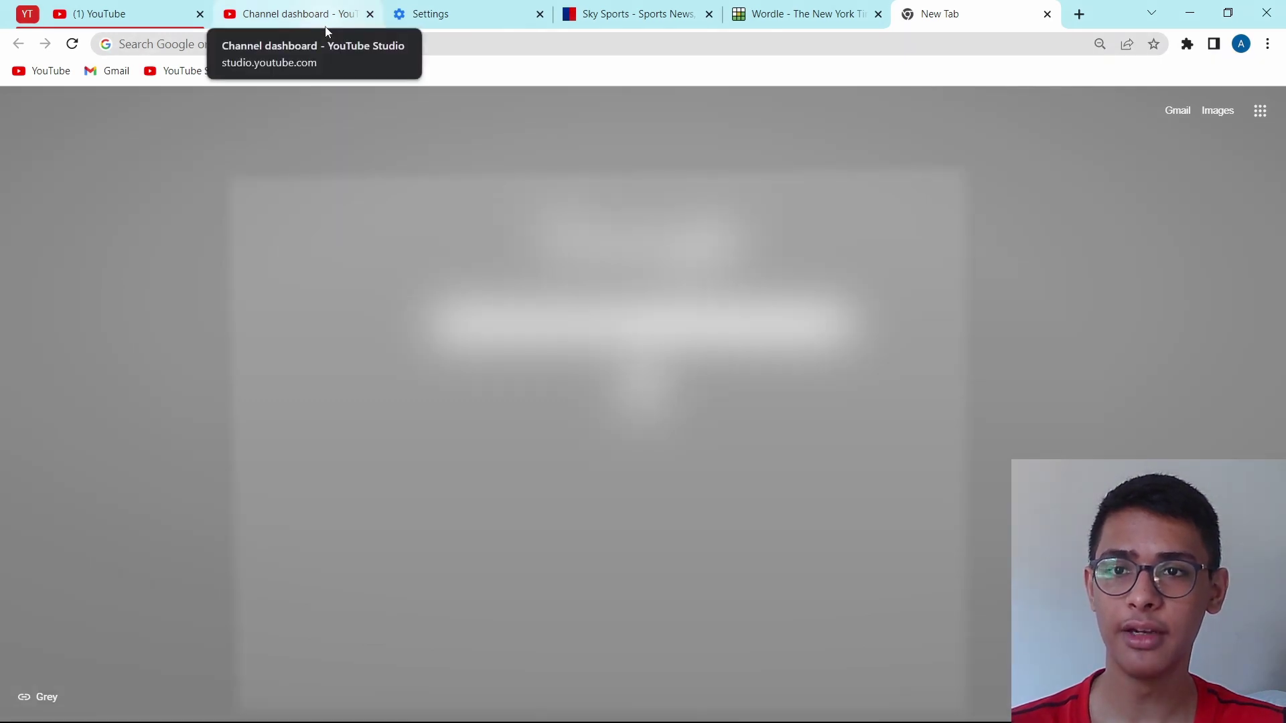
Step: Drag the Channel dashboard tab into the YT group ahead of YouTube
{"action": "left_click", "coordinate": [325, 26]}
{"action": "left_click_drag", "start_coordinate": [227, 31], "coordinate": [201, 28]}
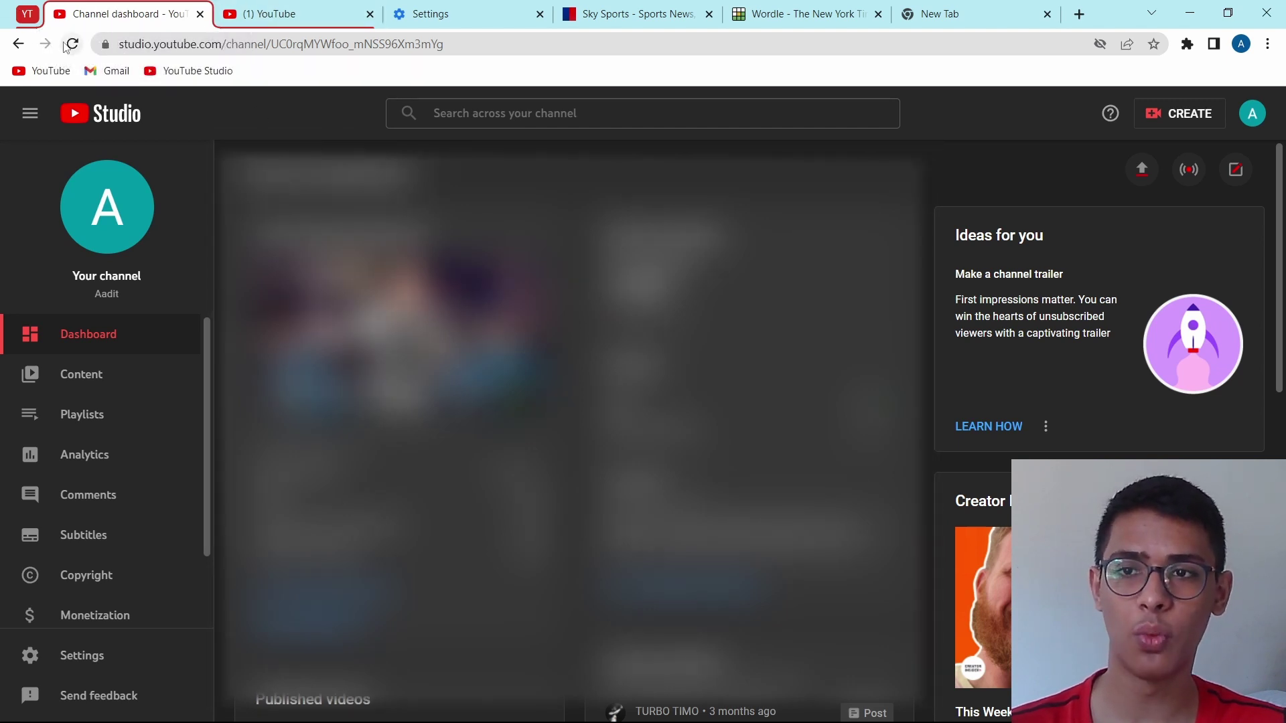
{"action": "left_click", "coordinate": [26, 18]}
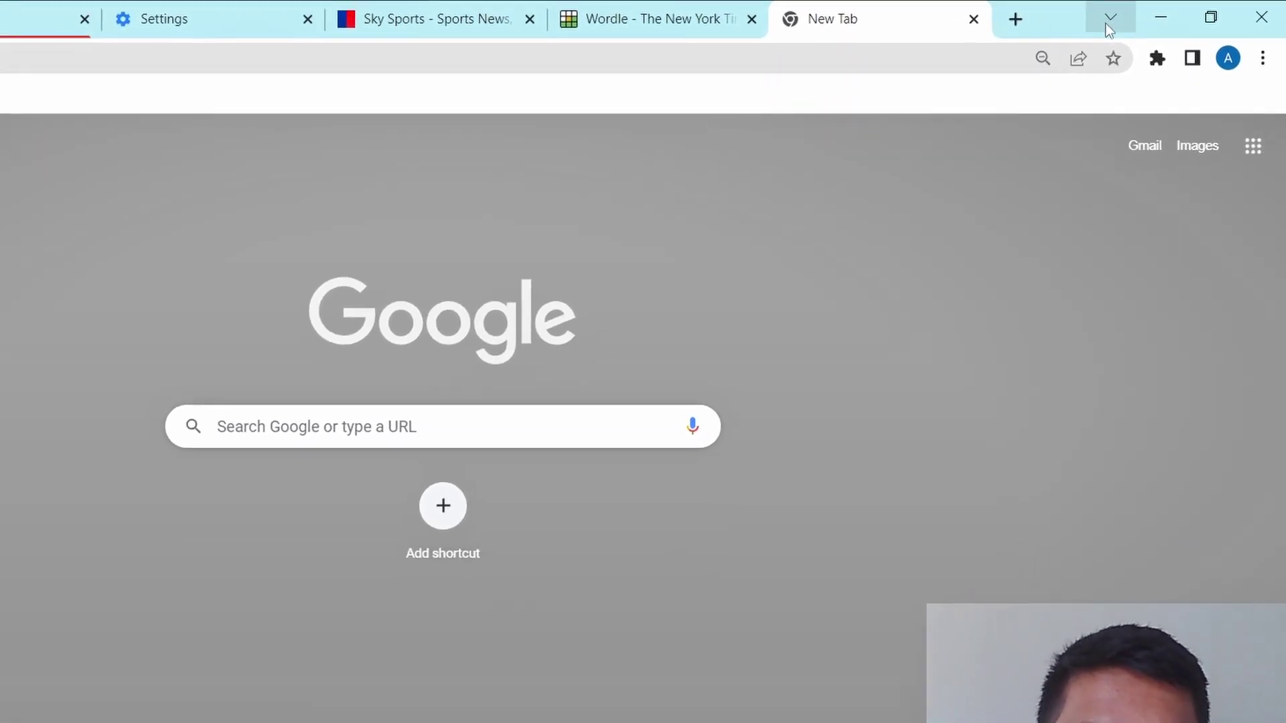
{"action": "left_click", "coordinate": [1117, 20]}
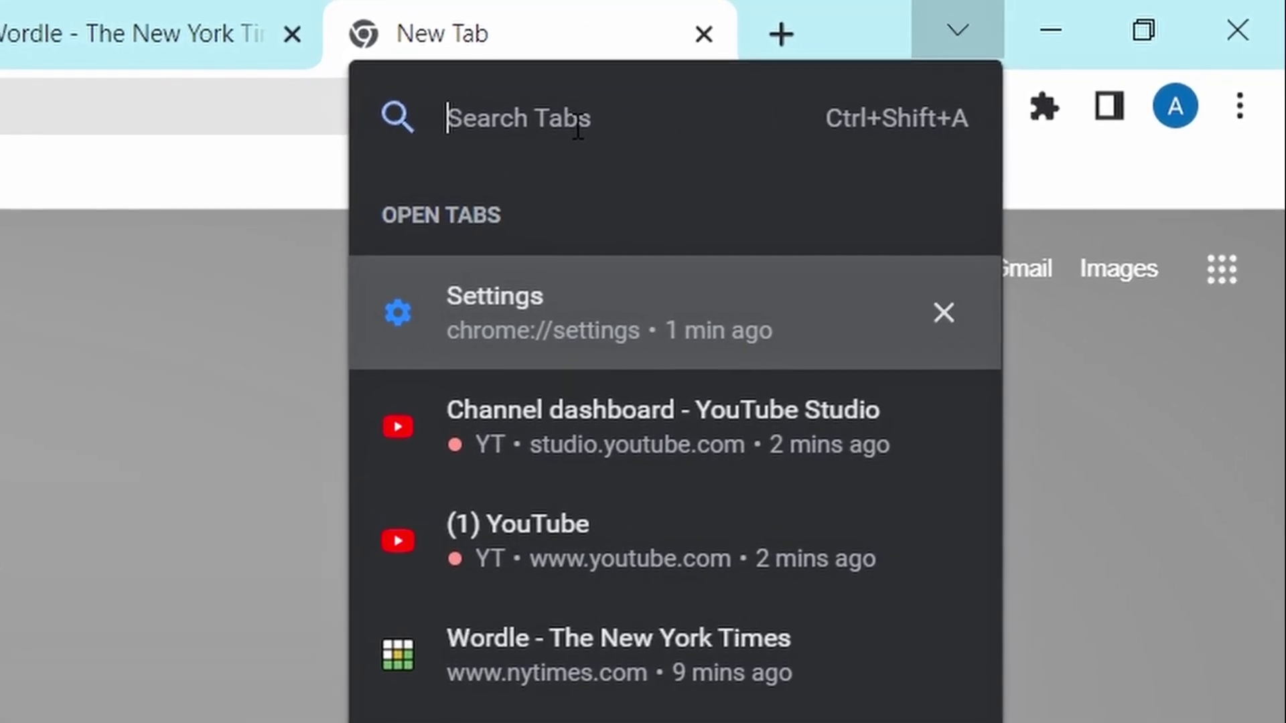
{"action": "type", "text": "youtuhe"}
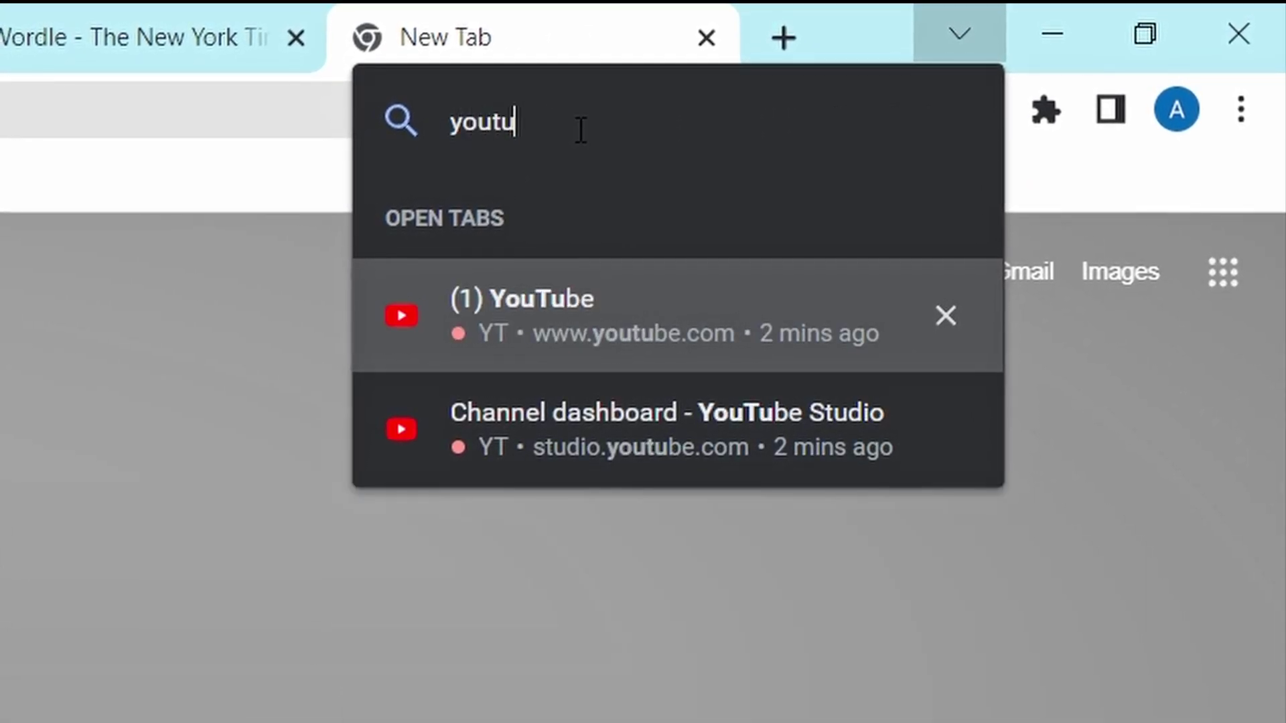
{"action": "key", "text": "BackSpace"}
{"action": "key", "text": "BackSpace"}
{"action": "type", "text": "be"}
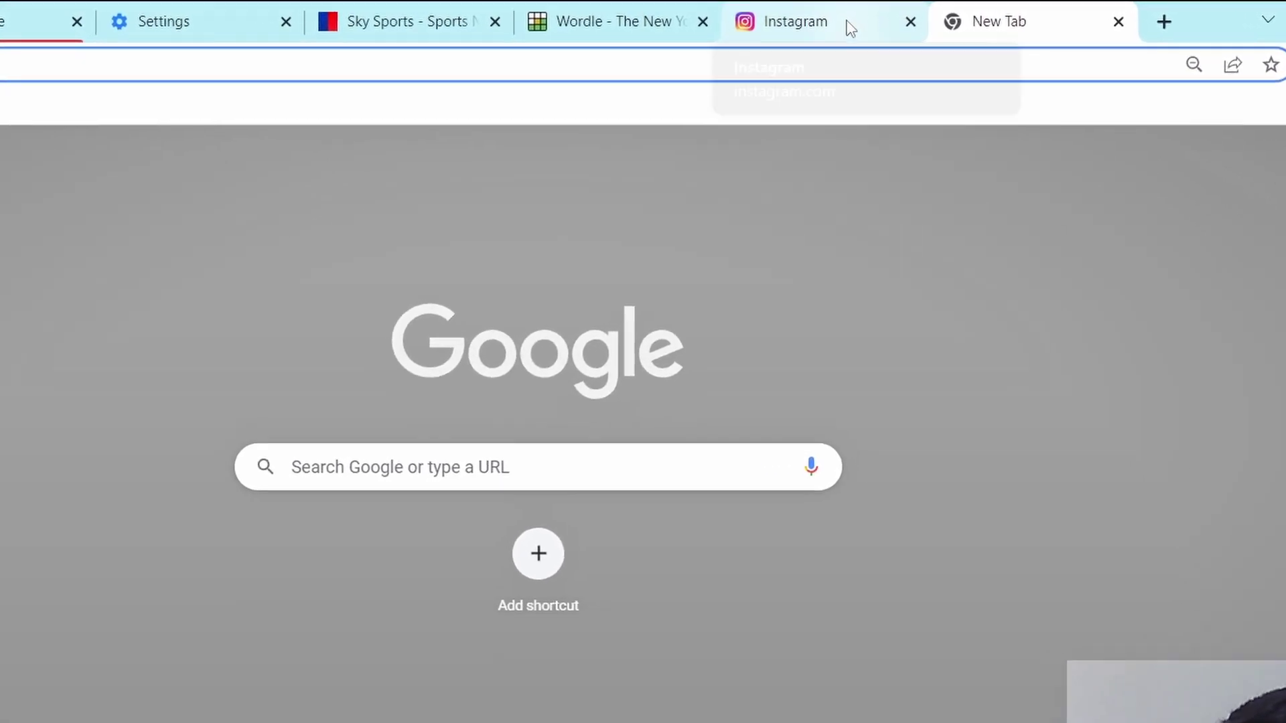
Step: Pin the Instagram tab as a compact icon at the front, then bring up its Unpin option
{"action": "right_click", "coordinate": [847, 24]}
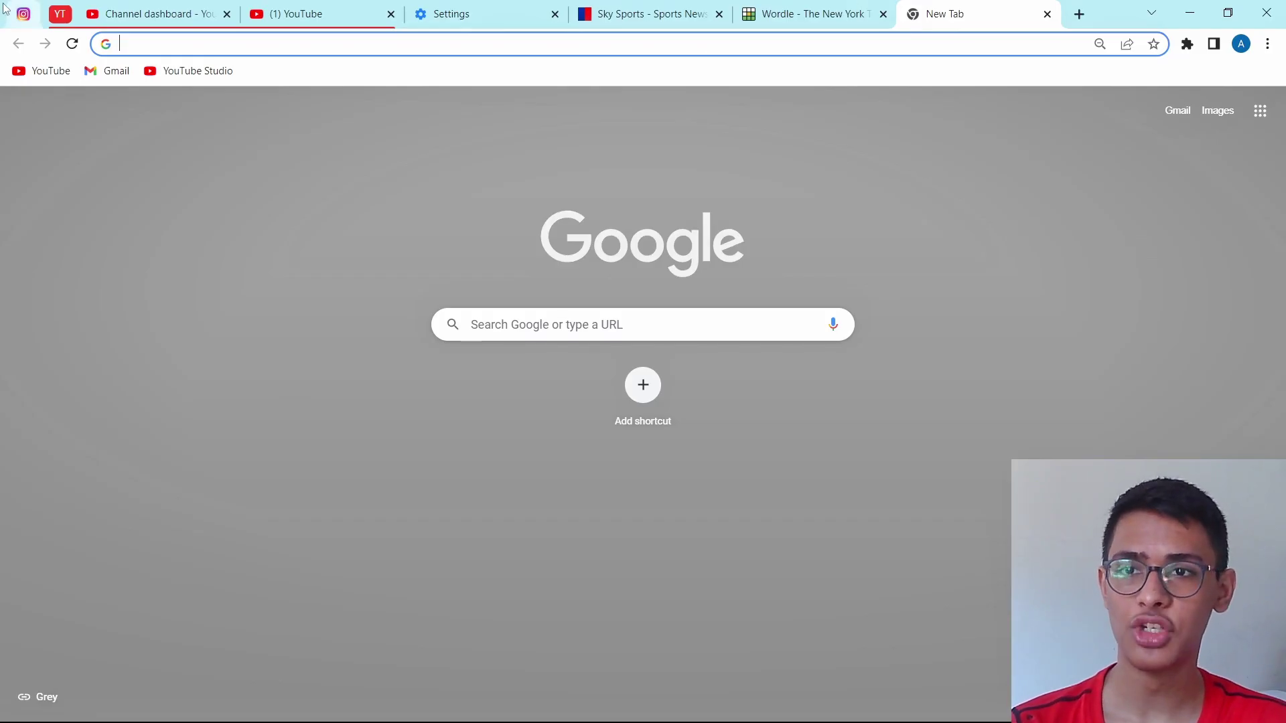
{"action": "left_click", "coordinate": [23, 17]}
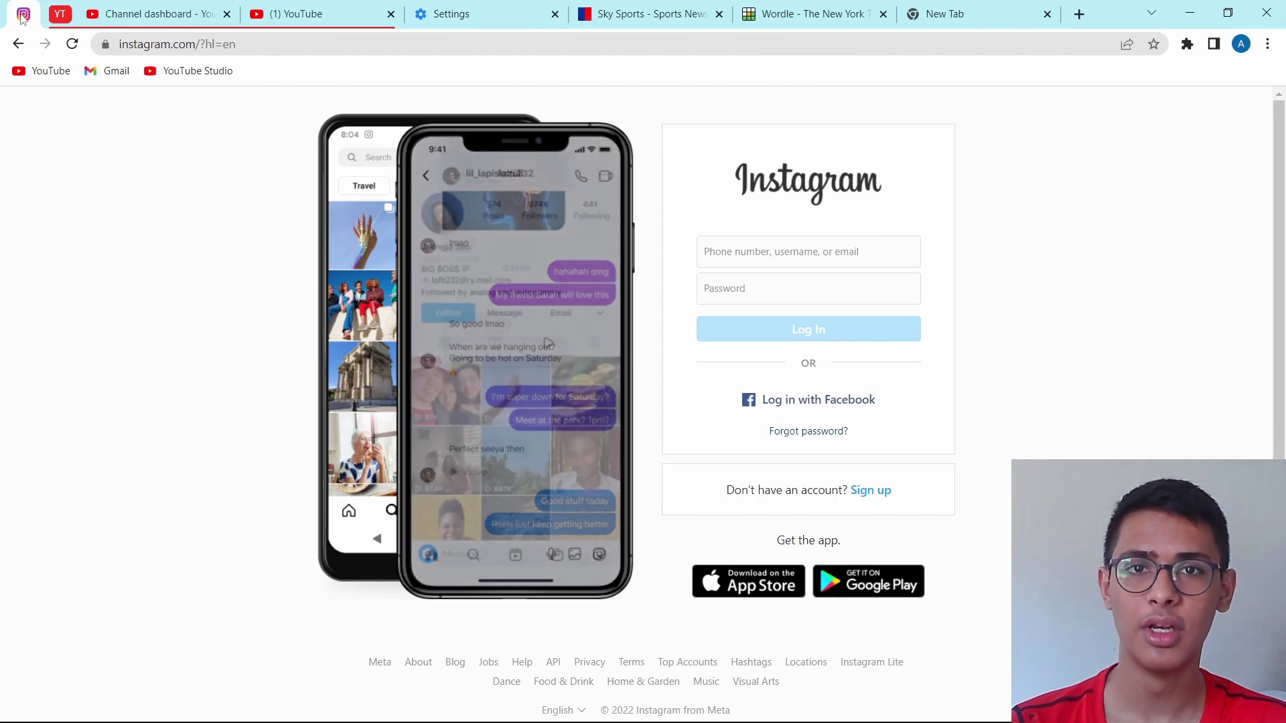
{"action": "right_click", "coordinate": [22, 18]}
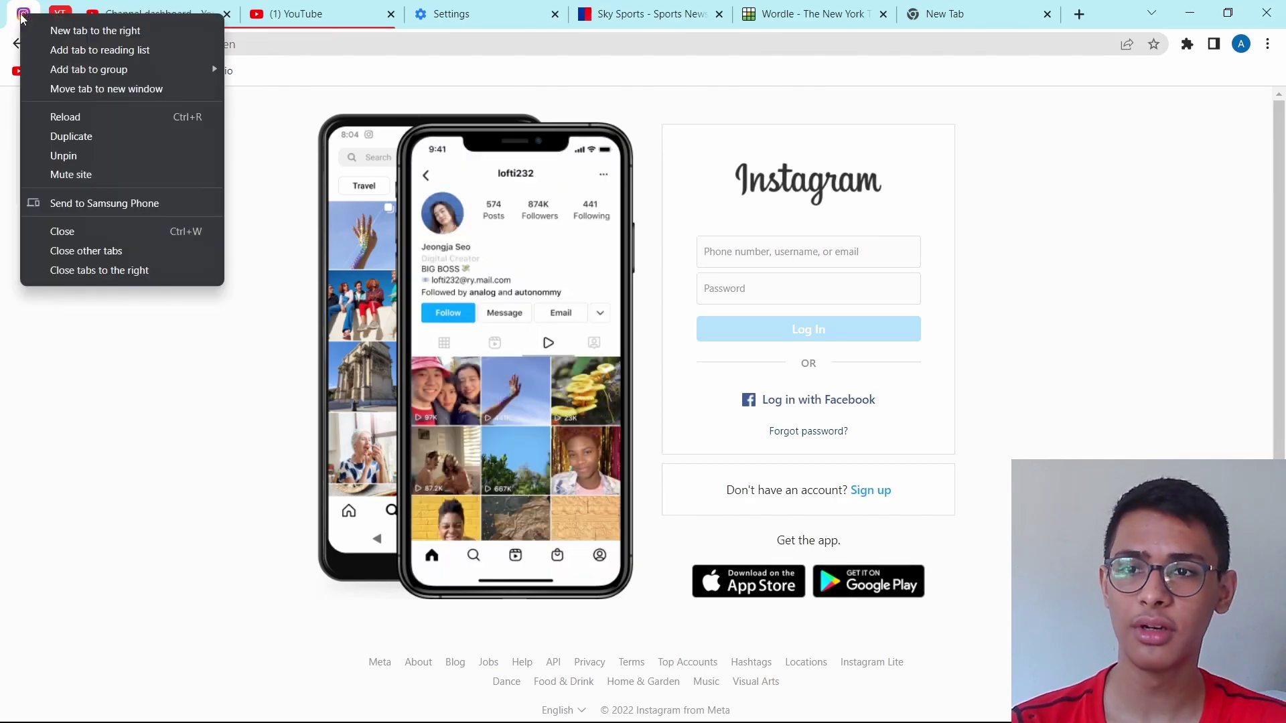
{"action": "left_click", "coordinate": [78, 174]}
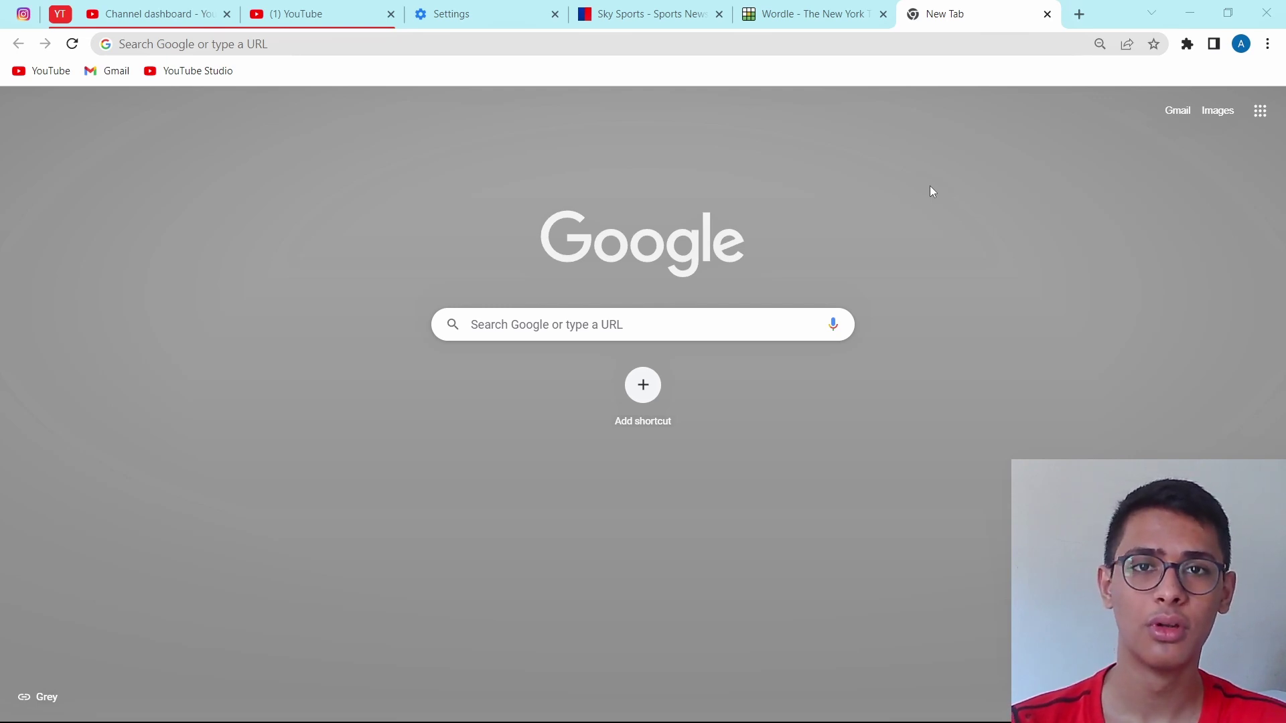
{"action": "left_click", "coordinate": [718, 14]}
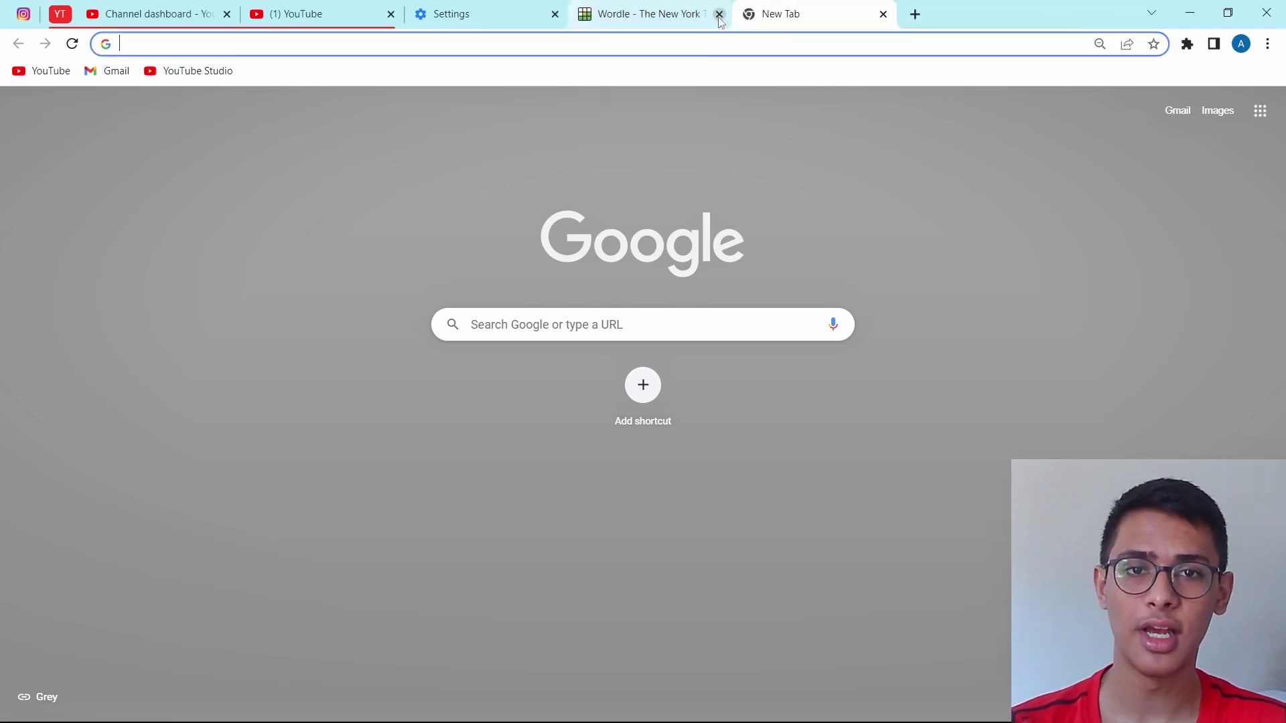
{"action": "left_click", "coordinate": [719, 14]}
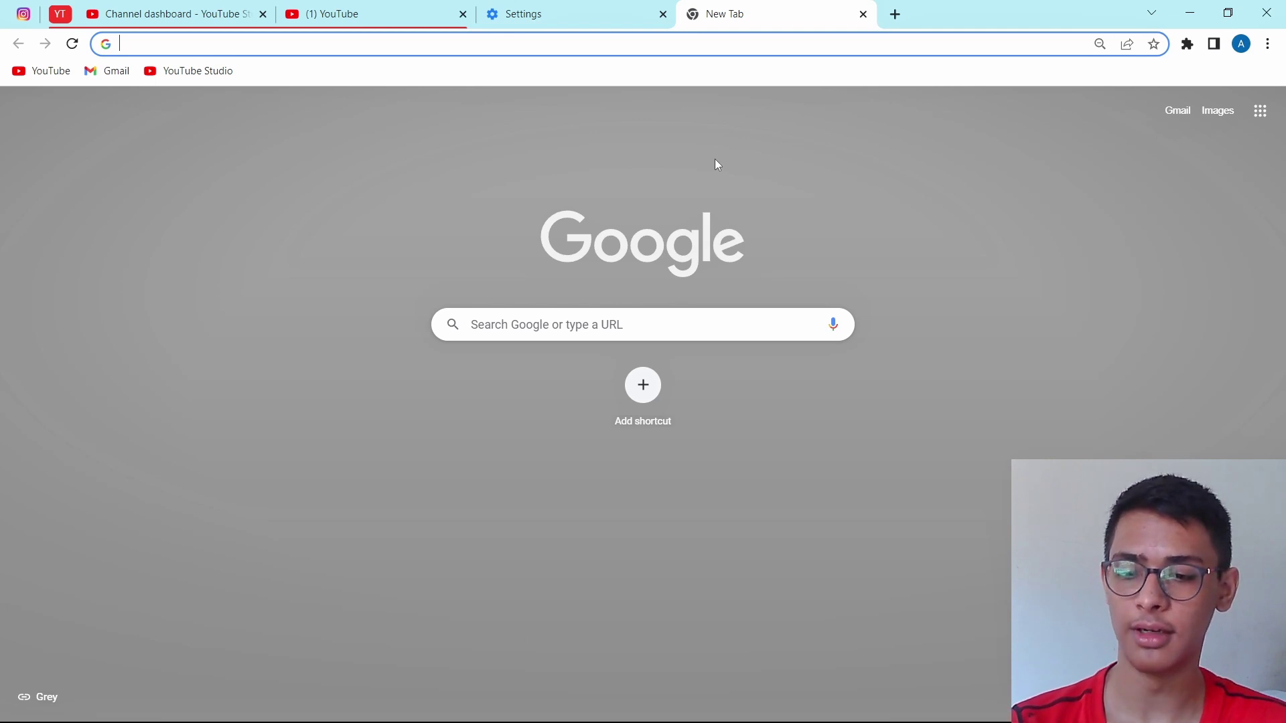
{"action": "key", "text": "ctrl+shift+t"}
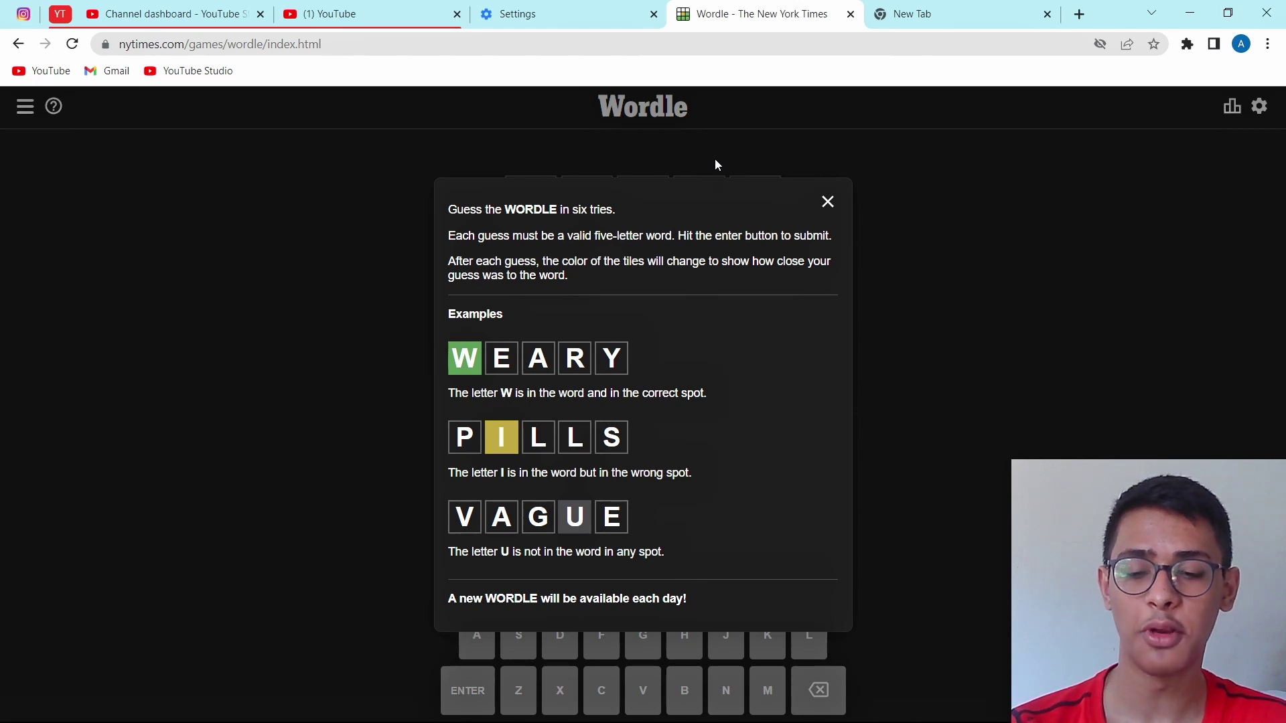
{"action": "key", "text": "ctrl+shift+t"}
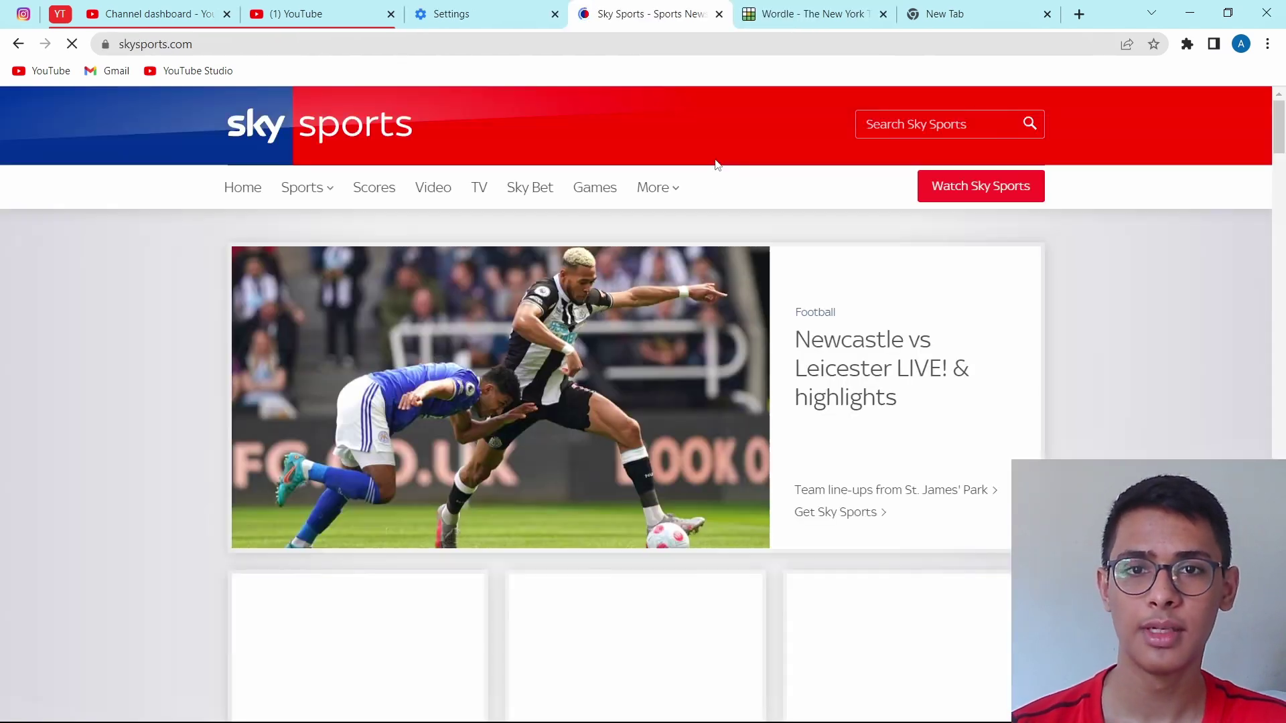
{"action": "left_click", "coordinate": [944, 14]}
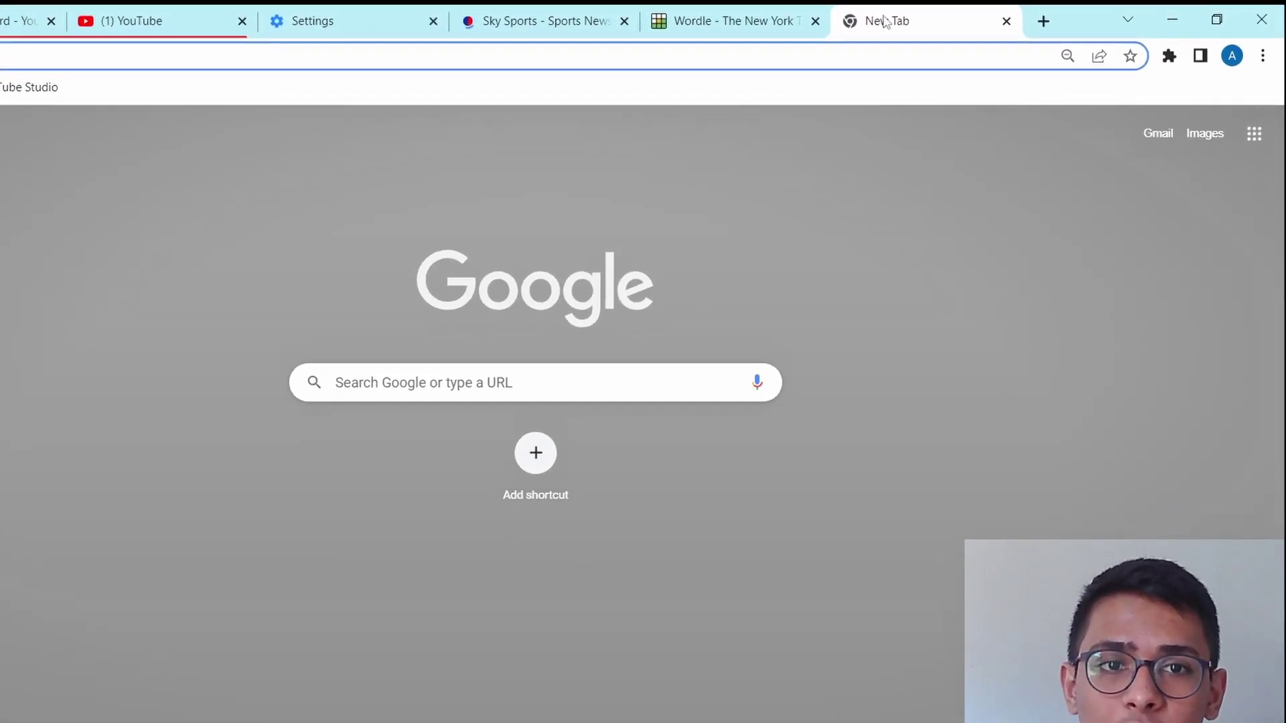
{"action": "left_click", "coordinate": [1261, 60]}
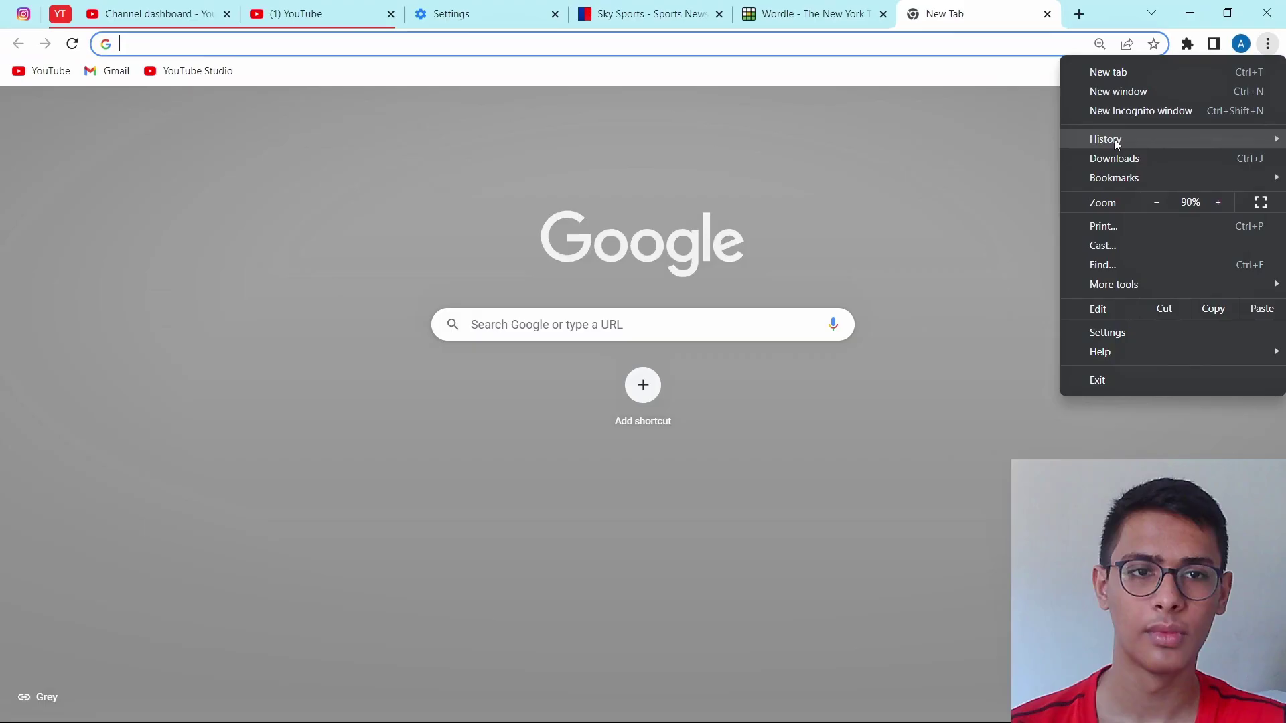
{"action": "mouse_move", "coordinate": [1073, 180]}
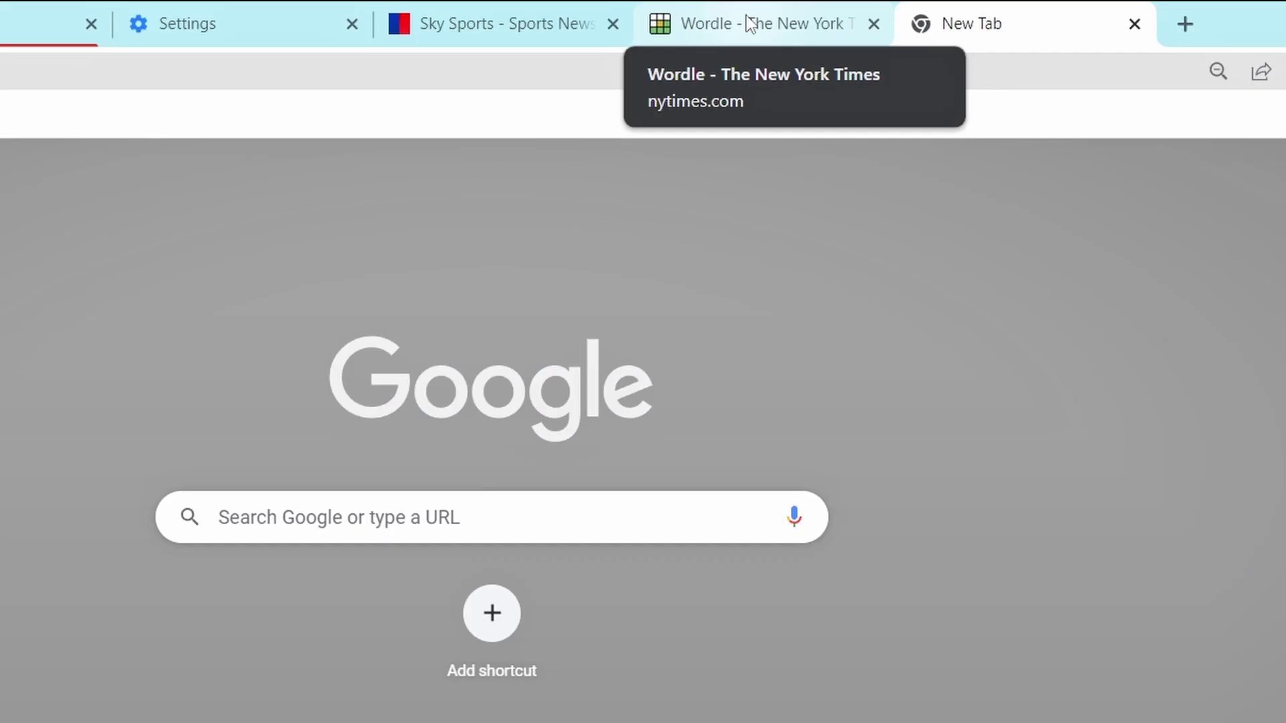
{"action": "right_click", "coordinate": [803, 15]}
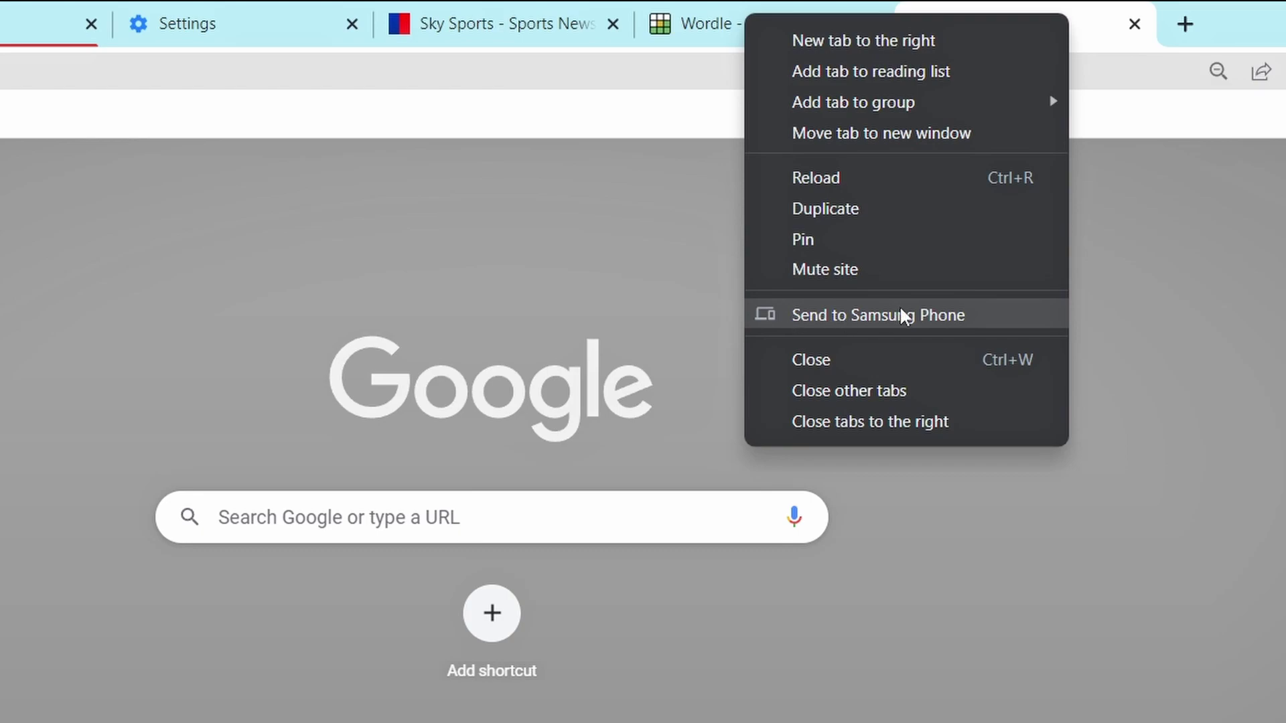
{"action": "left_click", "coordinate": [914, 317]}
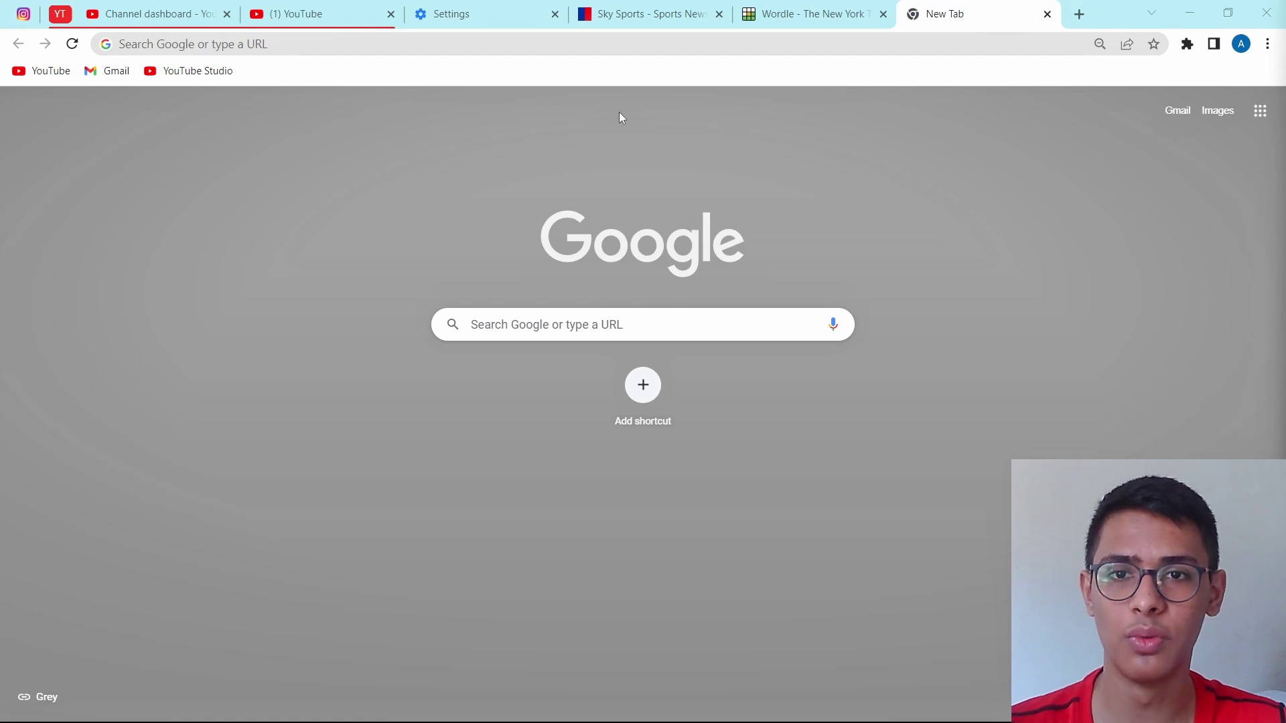
Step: Calculate 75*30 in the omnibox to get 2250, then clear it
{"action": "left_click", "coordinate": [570, 48]}
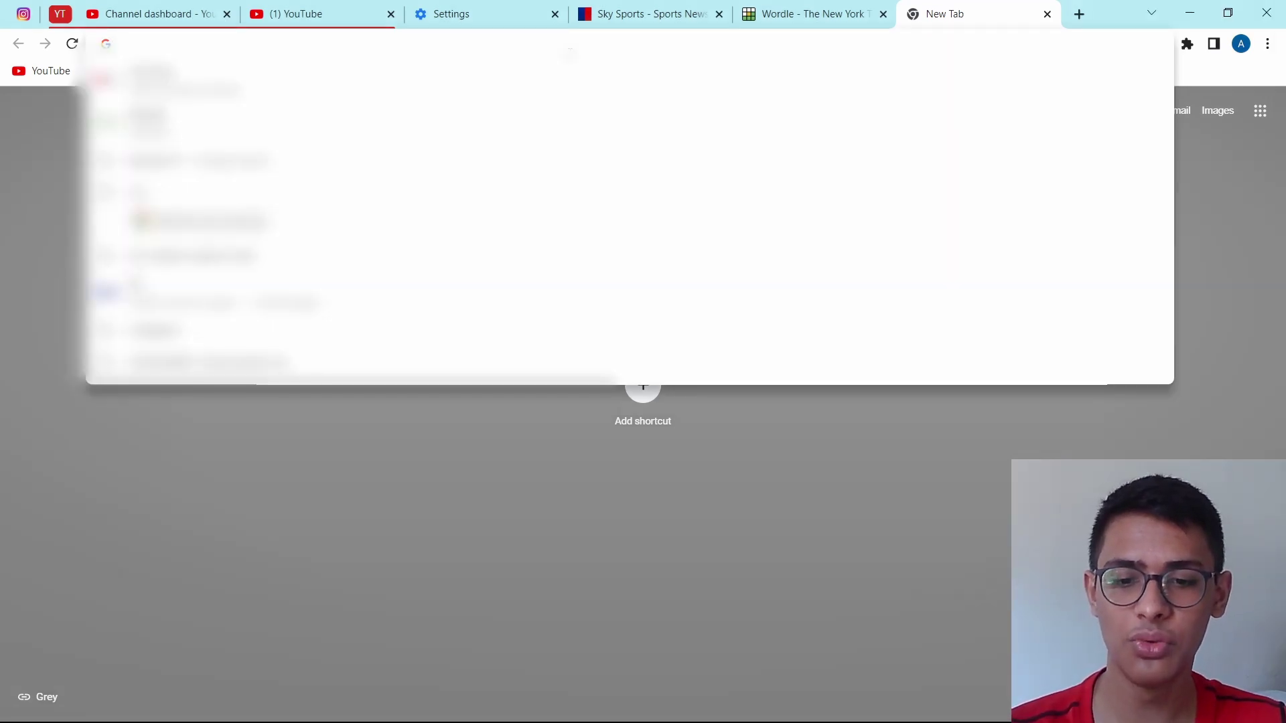
{"action": "type", "text": "75*"}
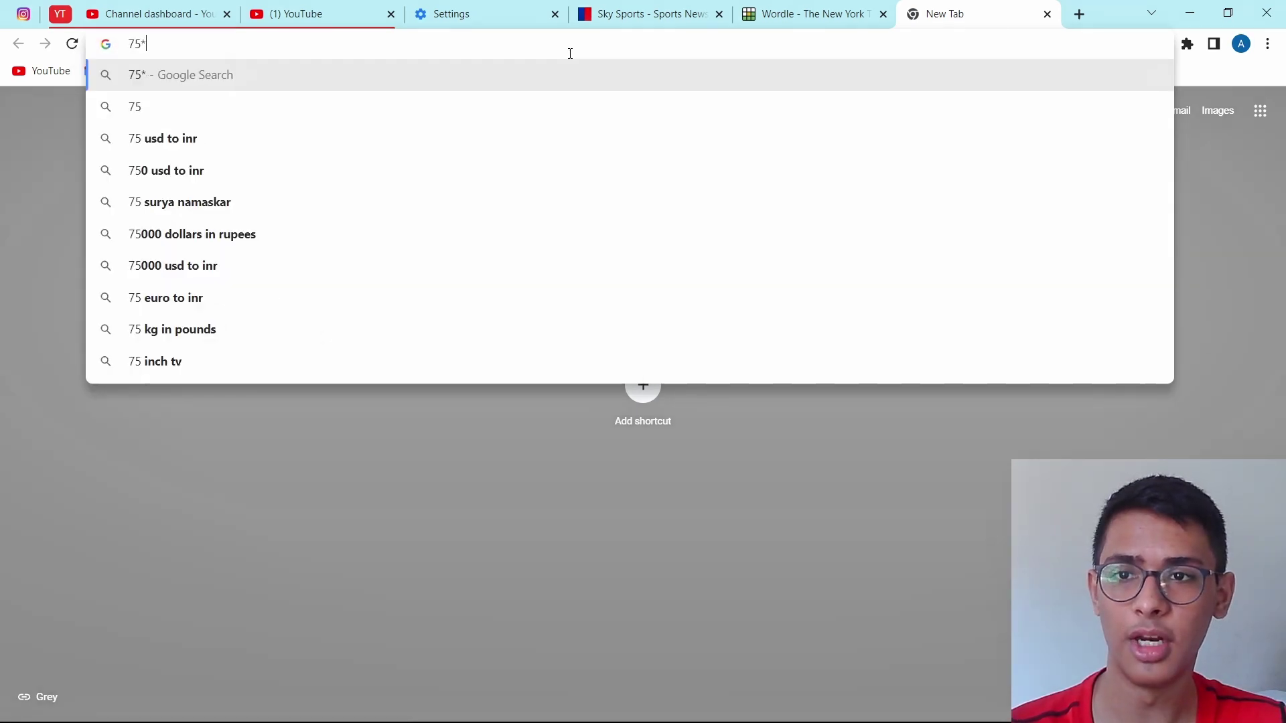
{"action": "type", "text": "30"}
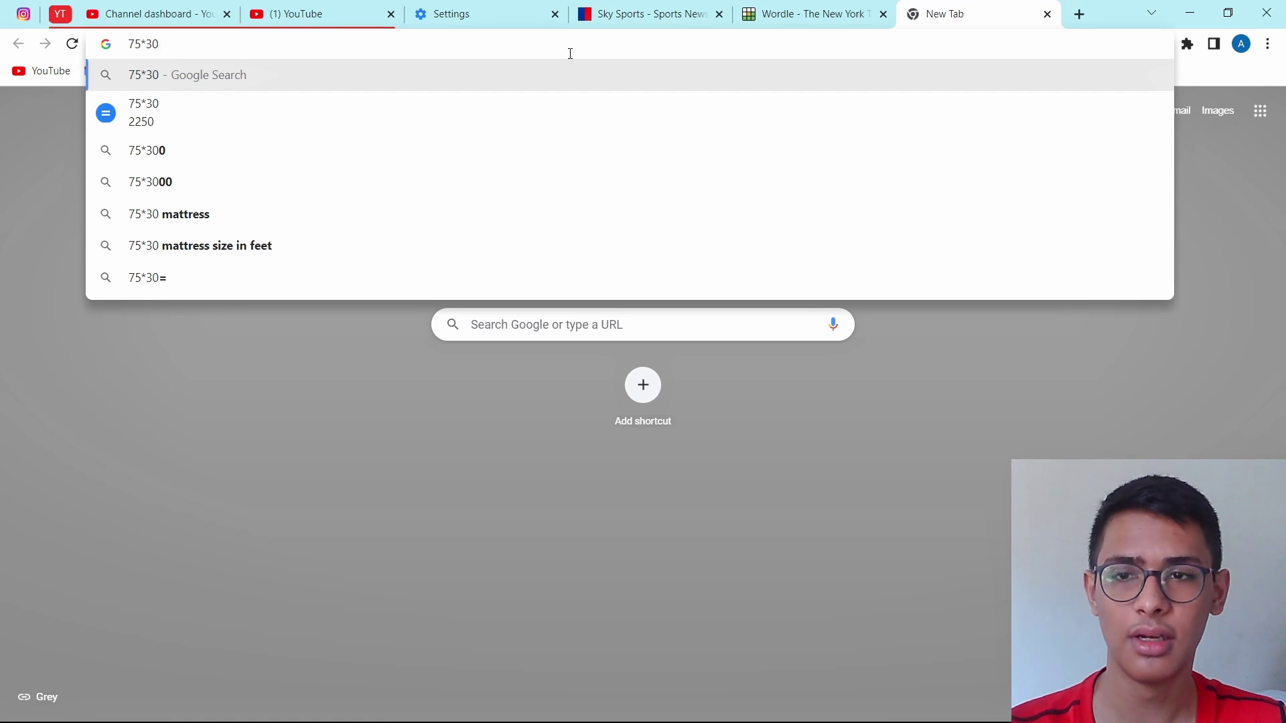
{"action": "key", "text": "Down"}
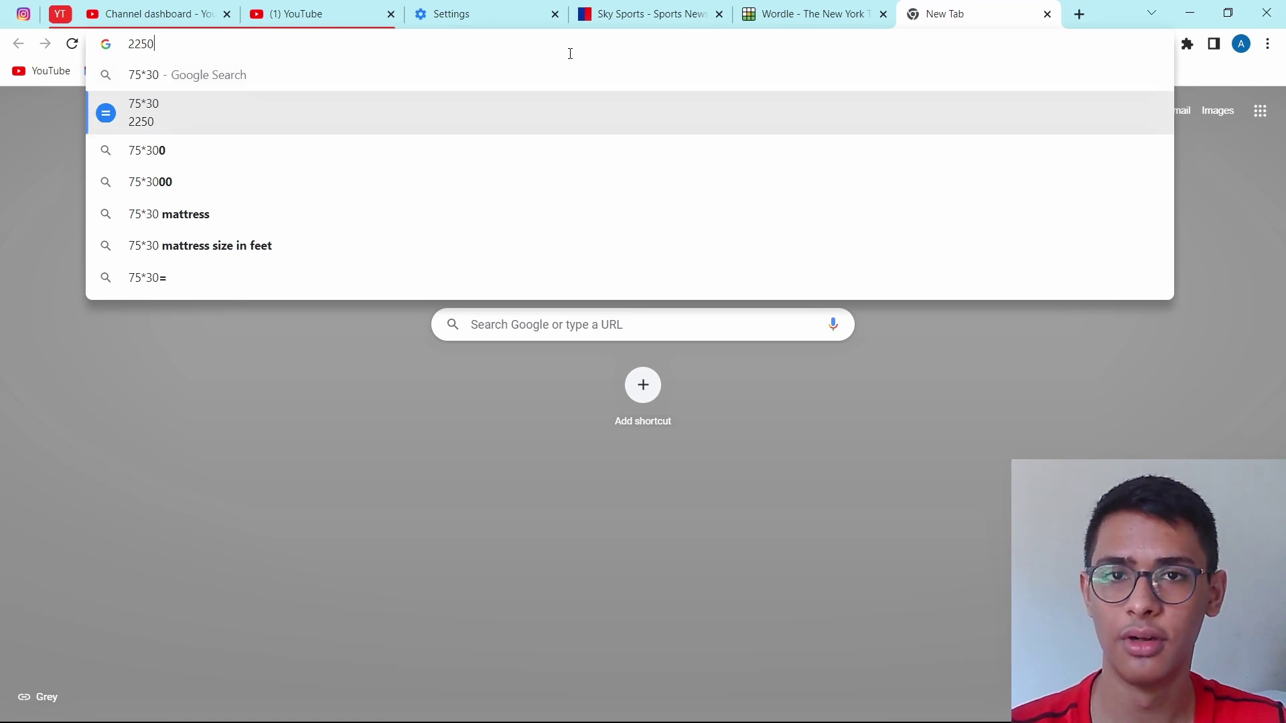
{"action": "key", "text": "Escape"}
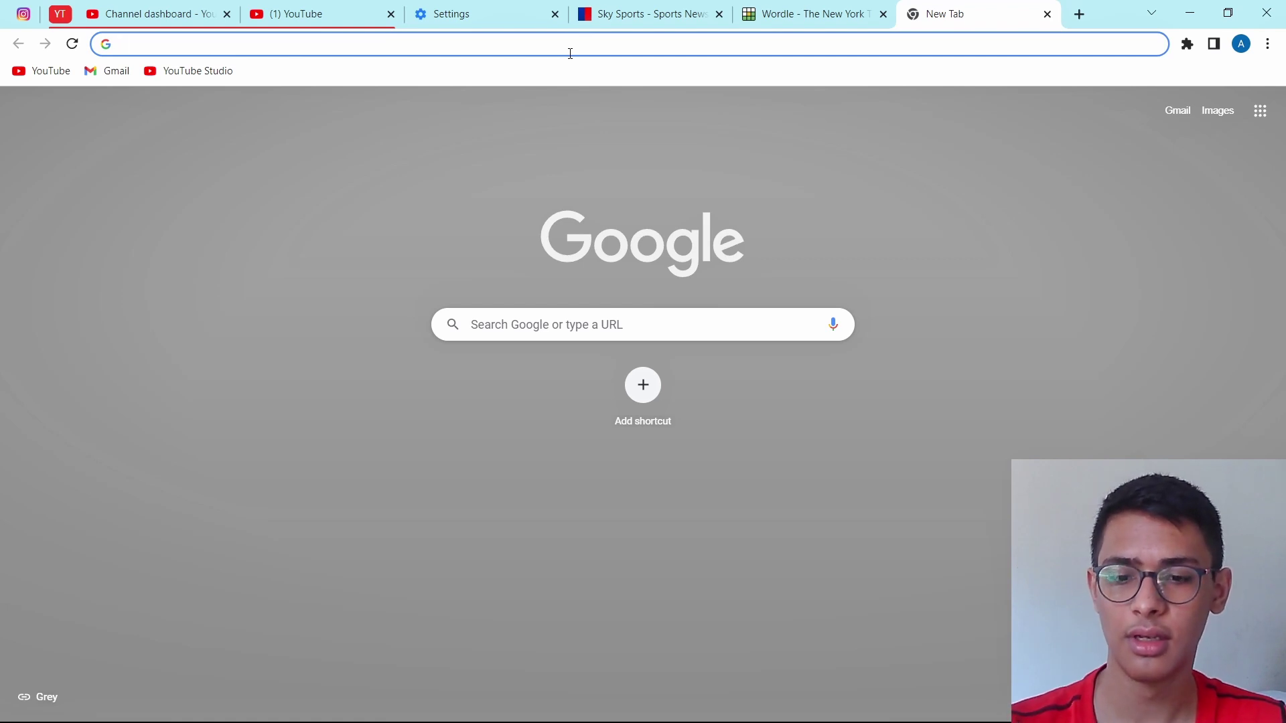
Step: Enter 15 usd in the omnibox to see the currency conversion
{"action": "type", "text": "15 usf"}
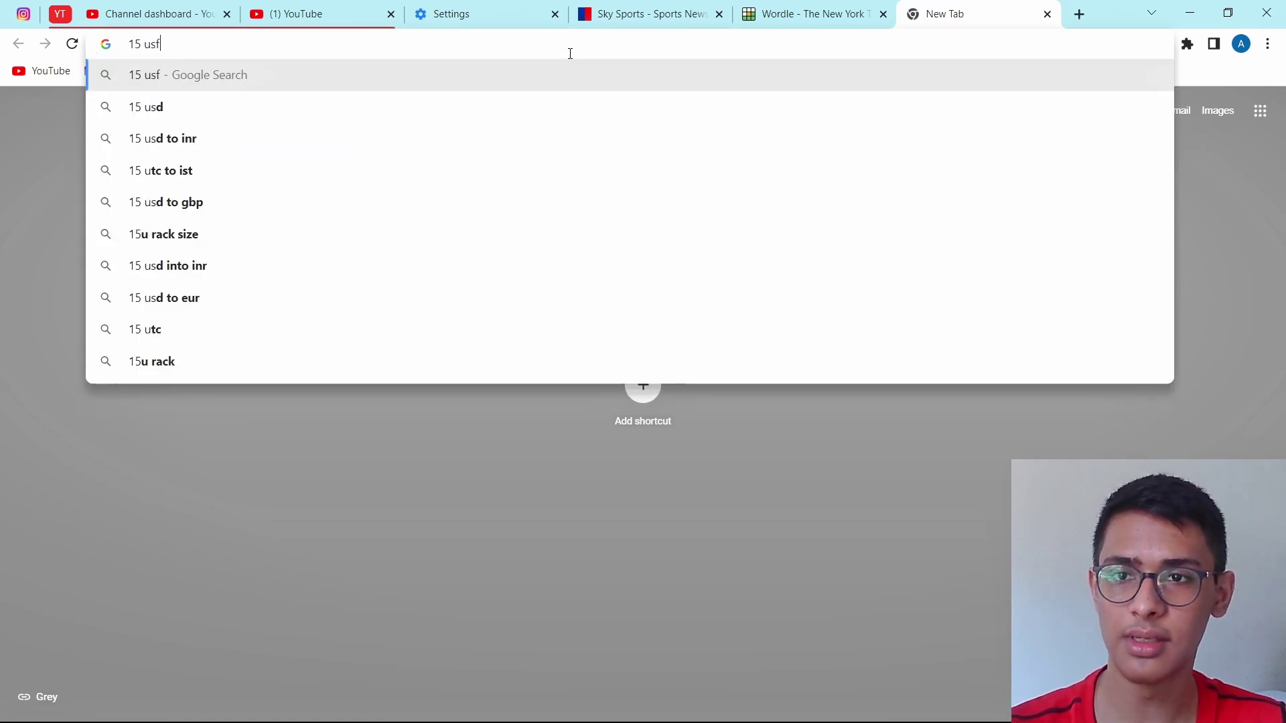
{"action": "key", "text": "BackSpace"}
{"action": "type", "text": "d"}
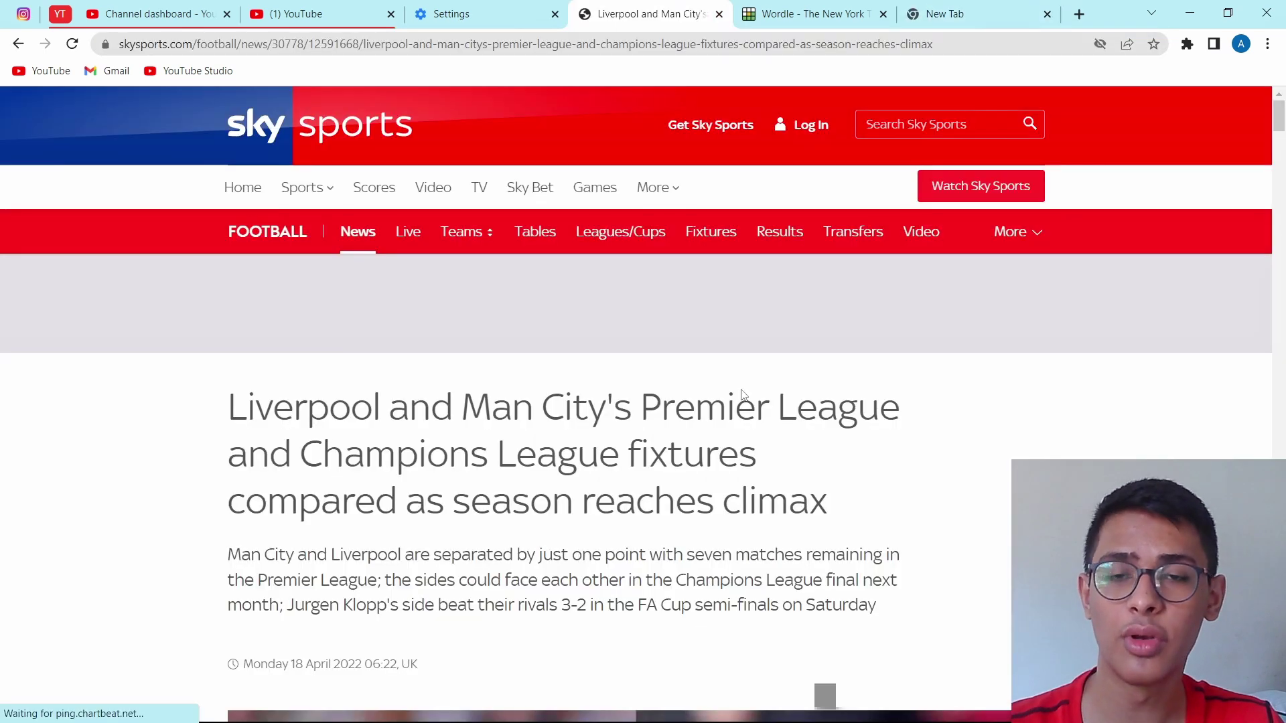
{"action": "scroll", "coordinate": [741, 395], "scroll_direction": "down", "scroll_amount": 4}
{"action": "scroll", "coordinate": [742, 395], "scroll_direction": "up", "scroll_amount": 4}
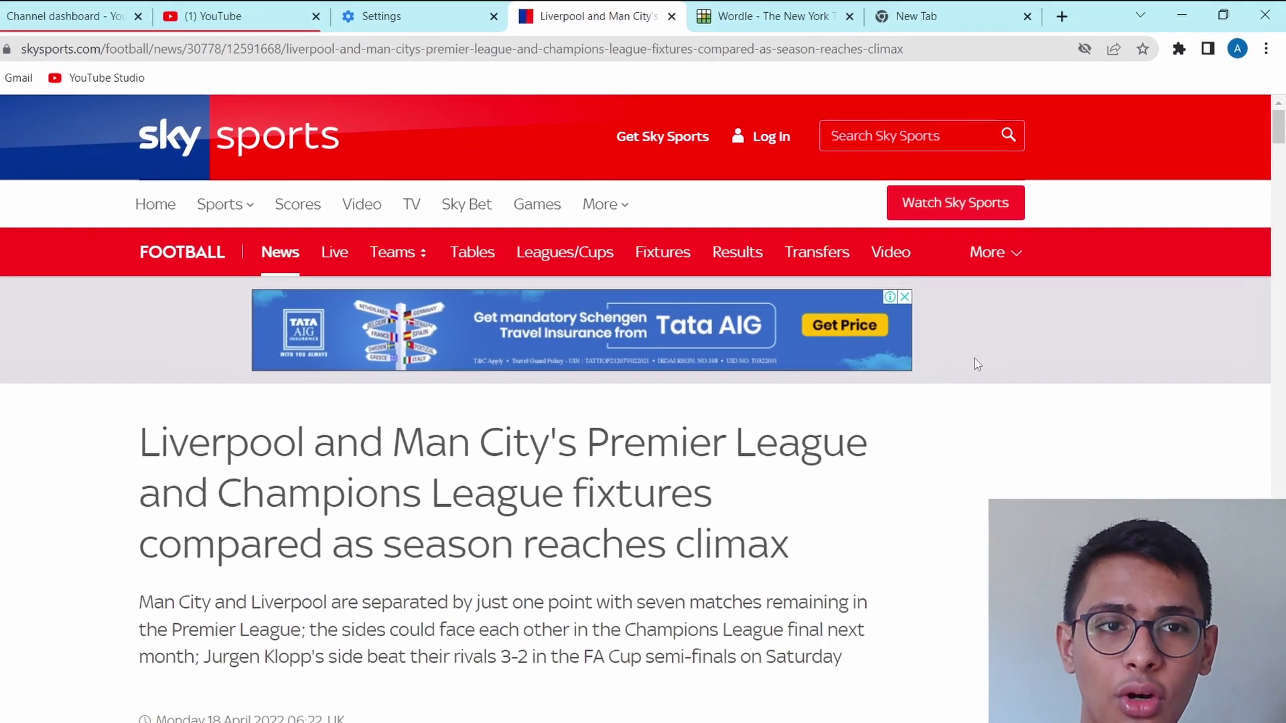
{"action": "left_click", "coordinate": [1266, 51]}
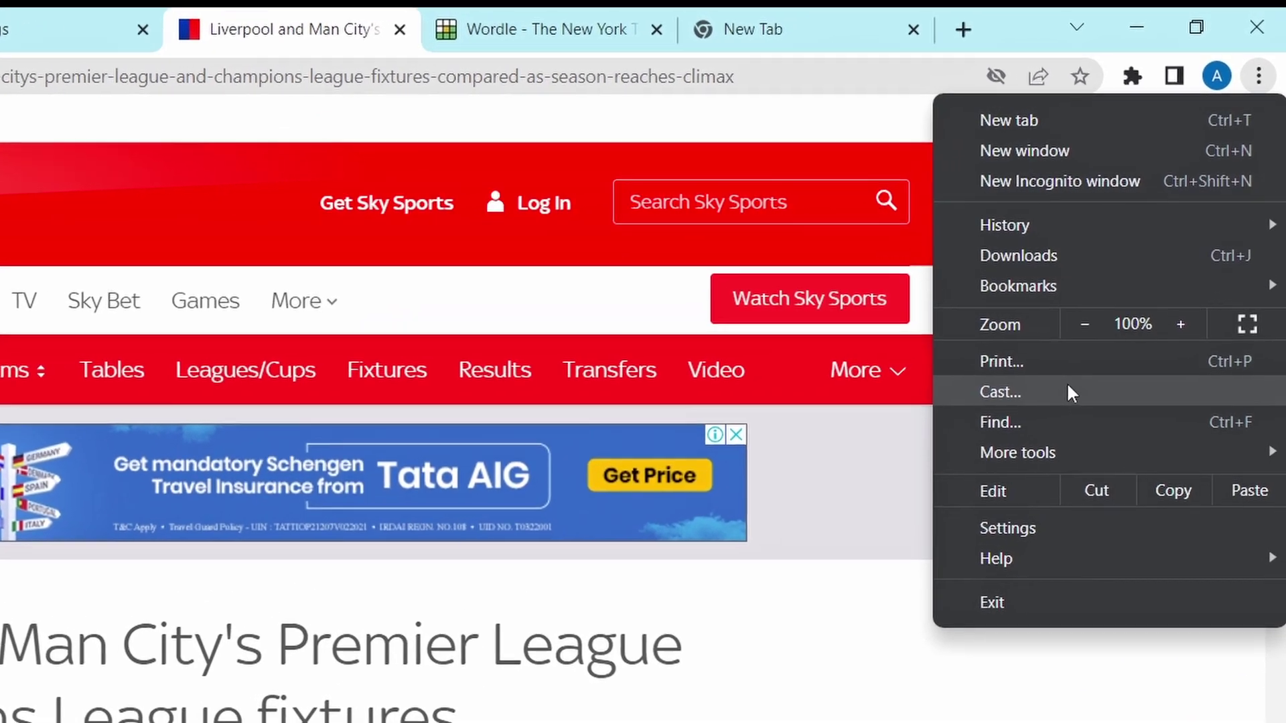
{"action": "left_click", "coordinate": [1072, 310]}
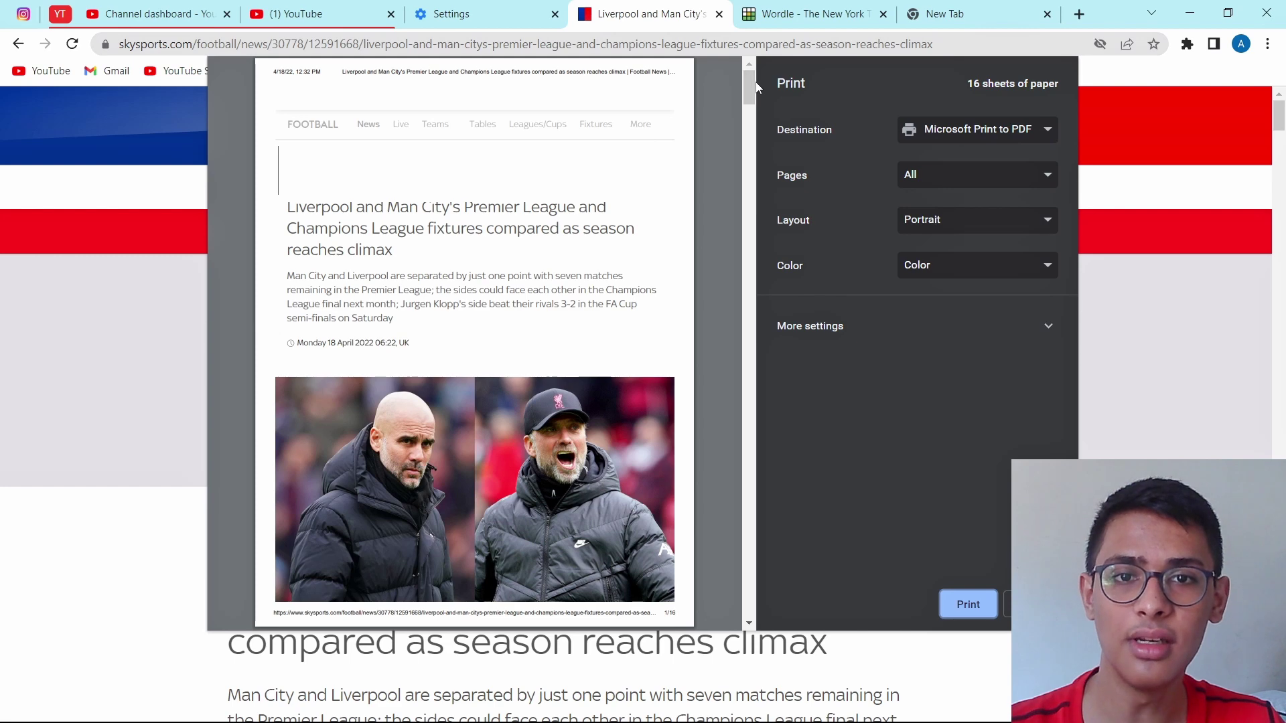
{"action": "left_click_drag", "start_coordinate": [750, 95], "coordinate": [752, 453]}
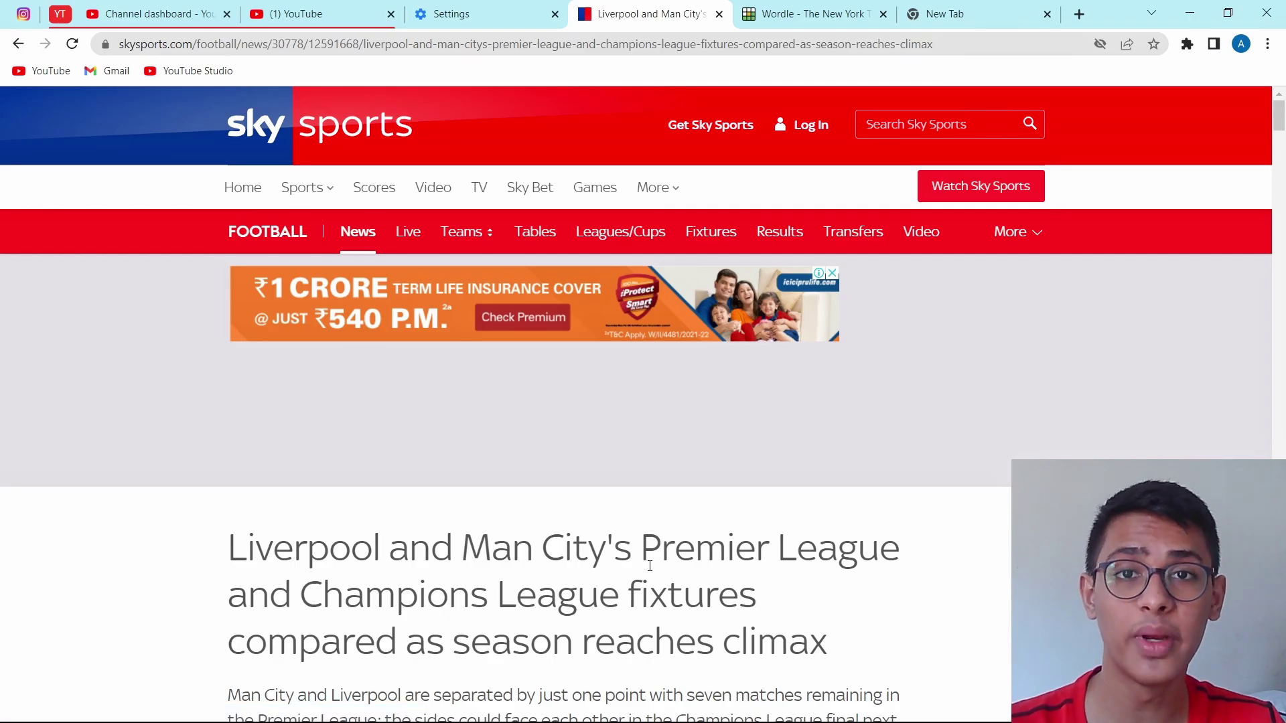
{"action": "scroll", "coordinate": [649, 566], "scroll_direction": "down", "scroll_amount": 4}
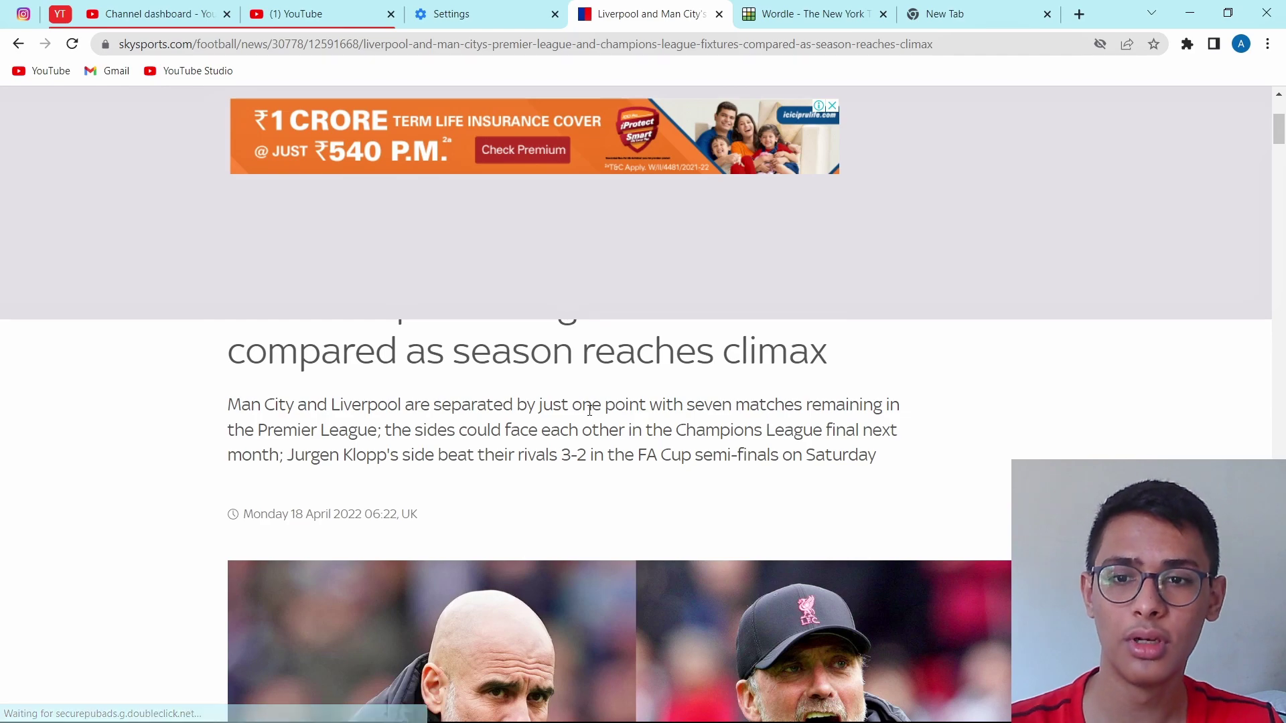
{"action": "left_click_drag", "start_coordinate": [220, 408], "coordinate": [883, 405]}
{"action": "right_click", "coordinate": [476, 407]}
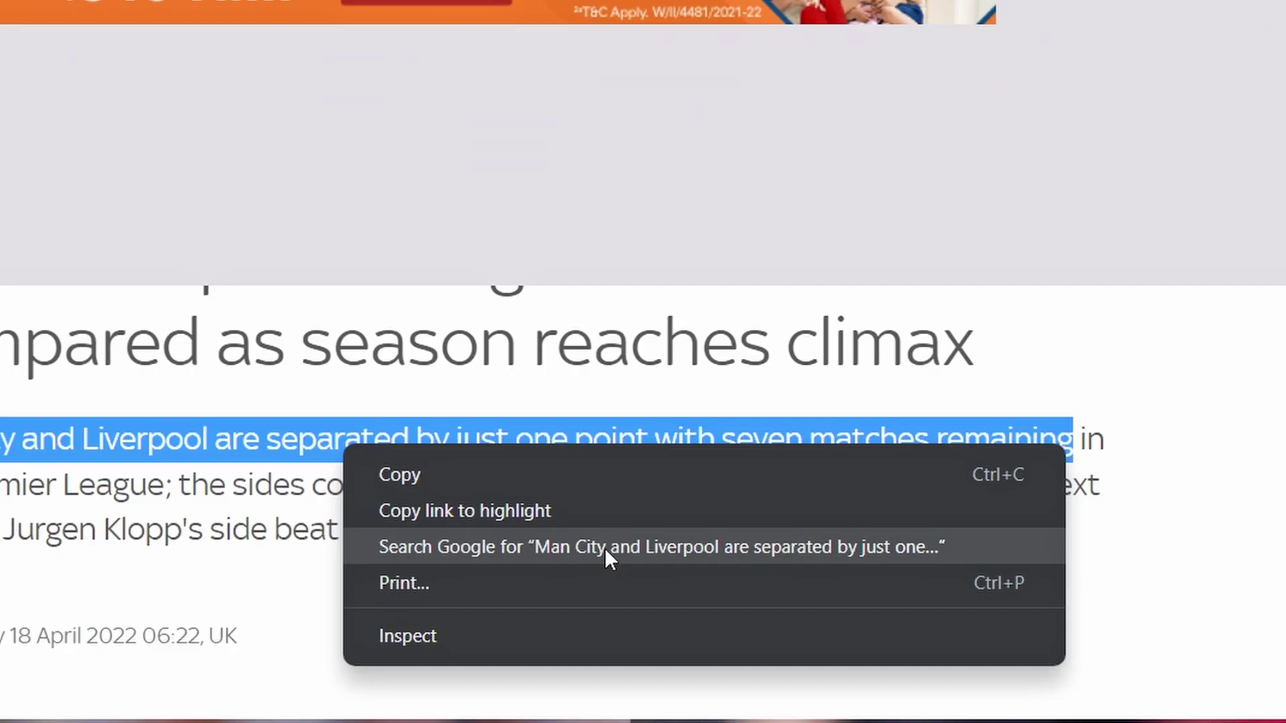
{"action": "left_click", "coordinate": [654, 547]}
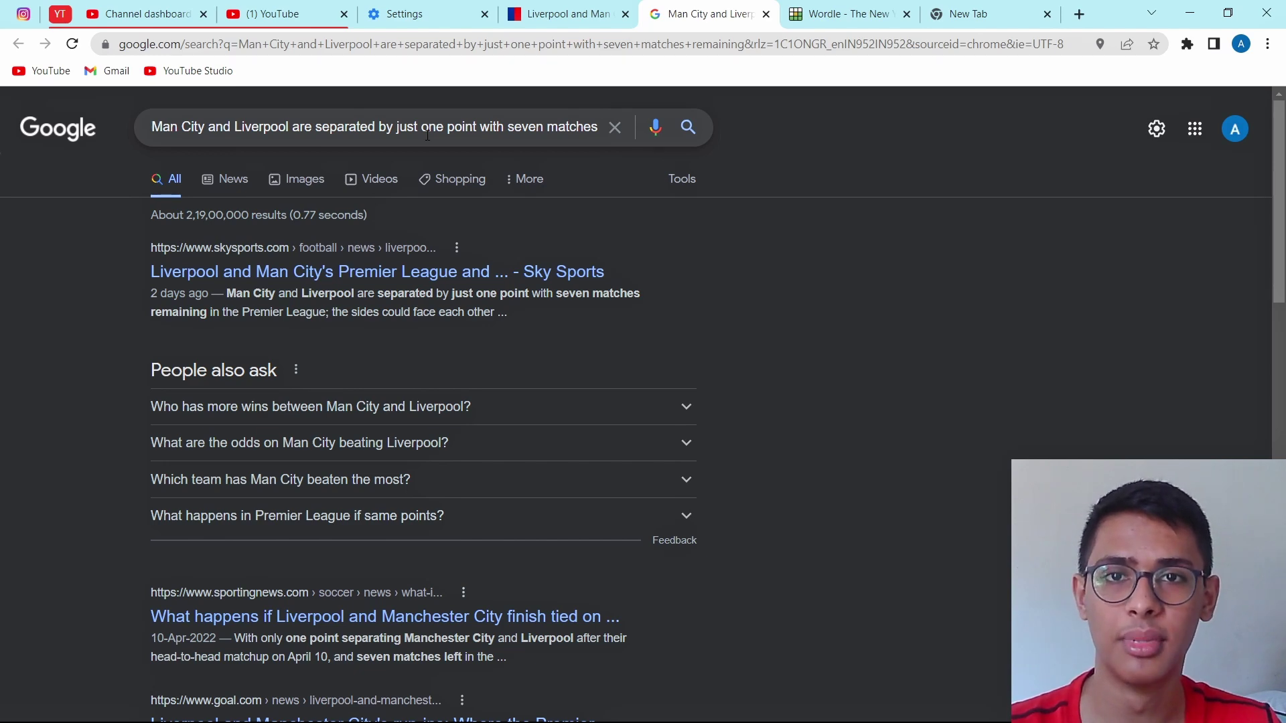
{"action": "key", "text": "ctrl+w"}
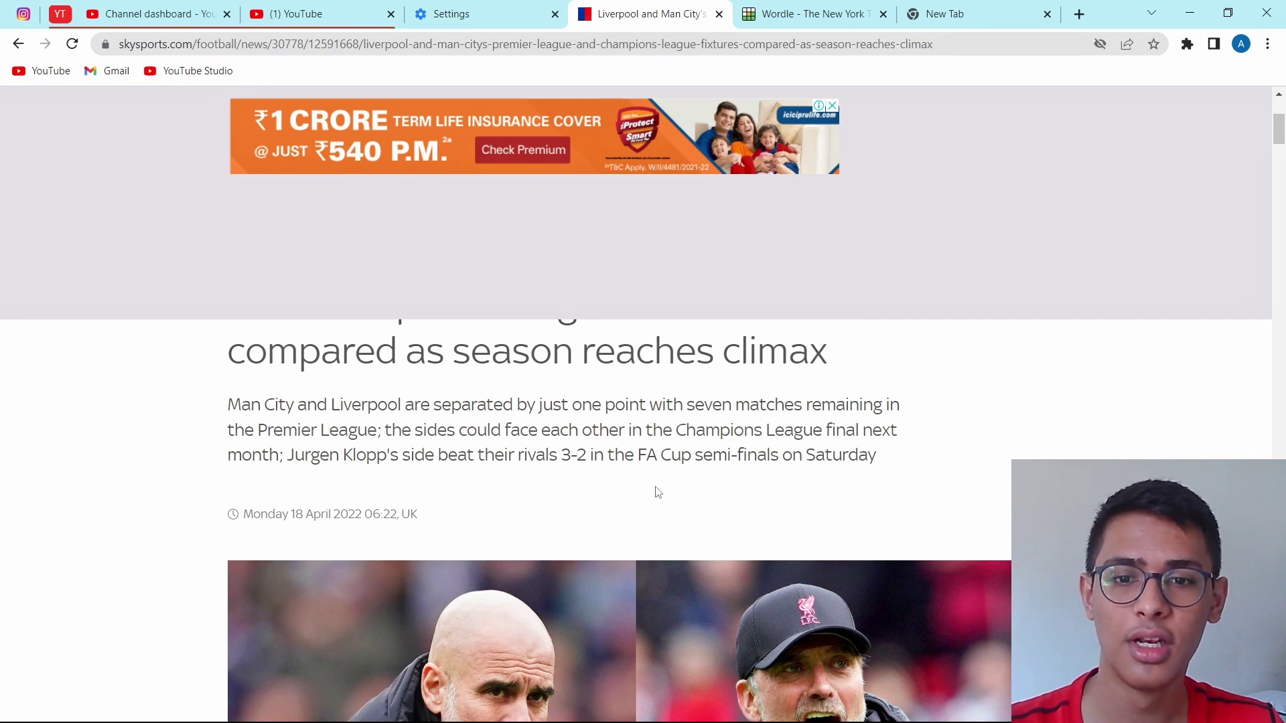
Step: Search the article's photo with Google Lens
{"action": "right_click", "coordinate": [532, 620]}
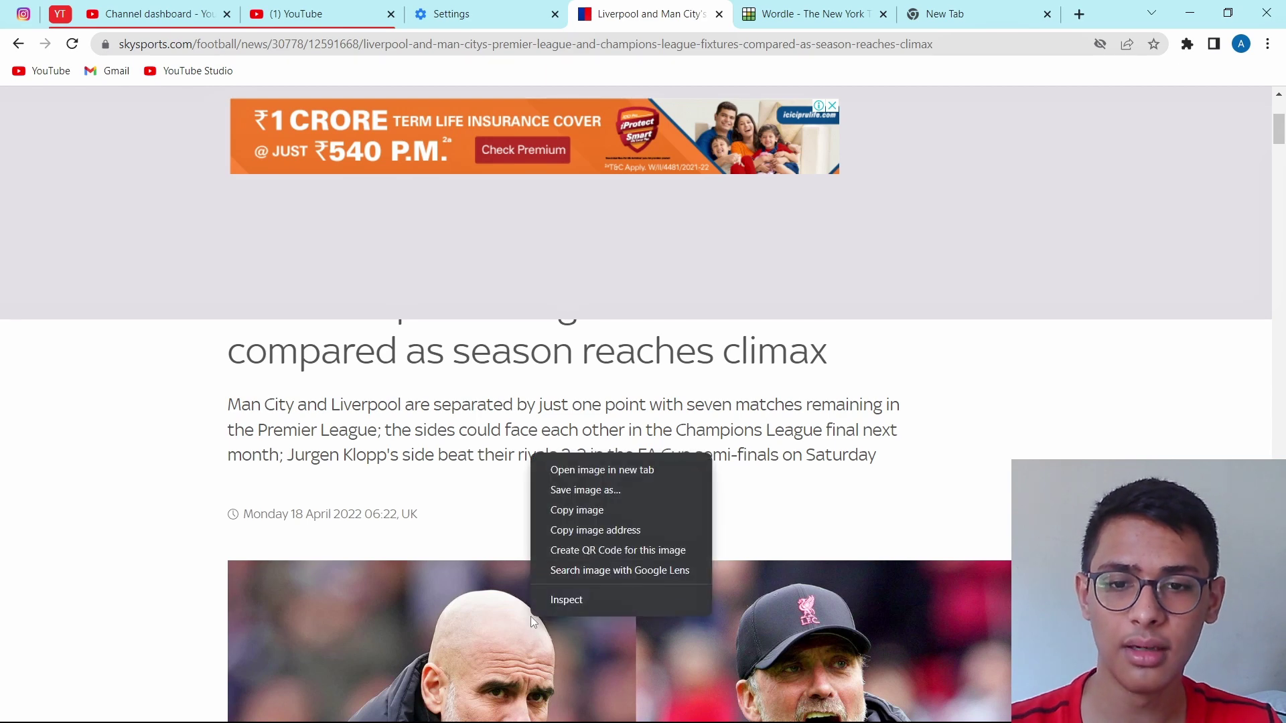
{"action": "left_click", "coordinate": [598, 580]}
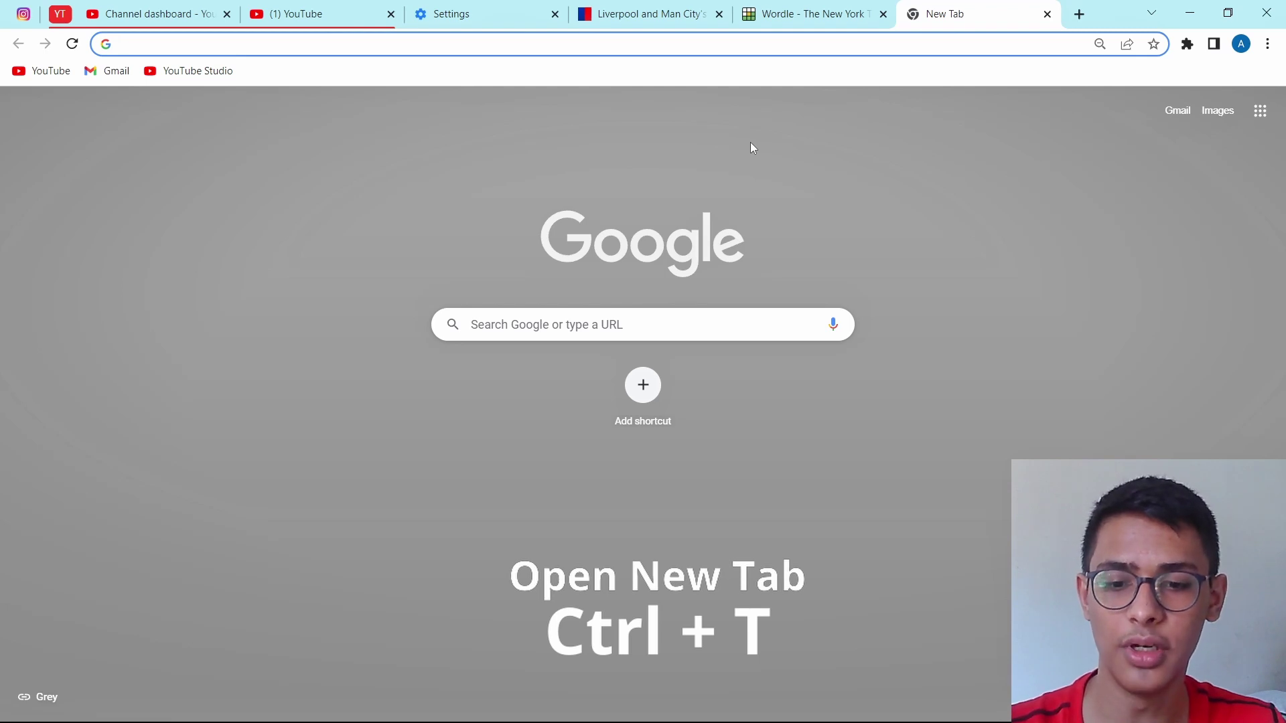
{"action": "key", "text": "ctrl+t"}
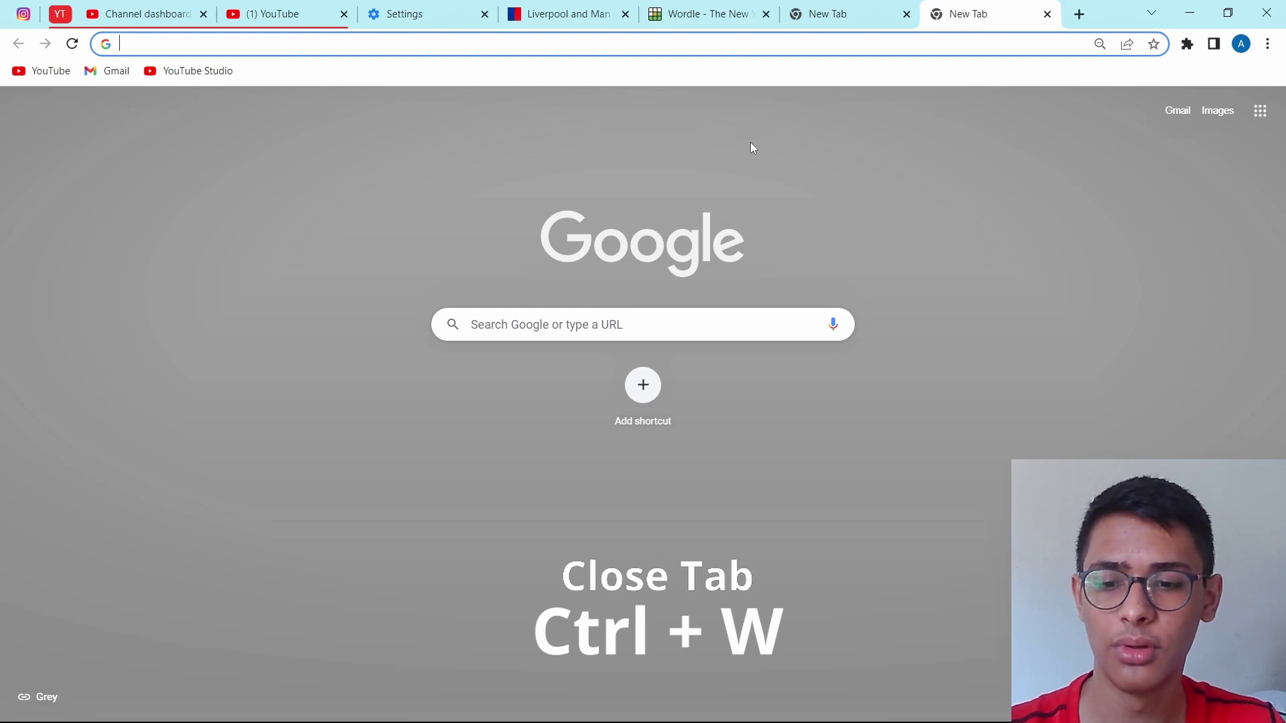
{"action": "key", "text": "ctrl+w"}
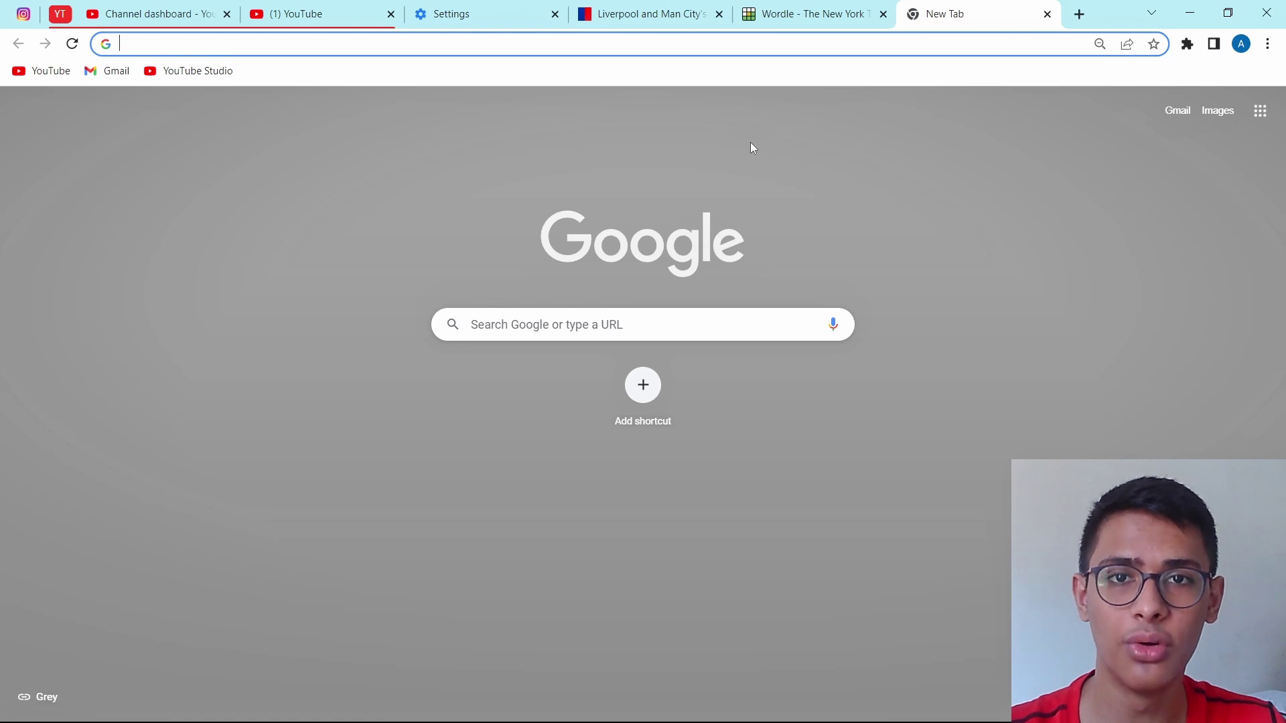
{"action": "key", "text": "ctrl+n"}
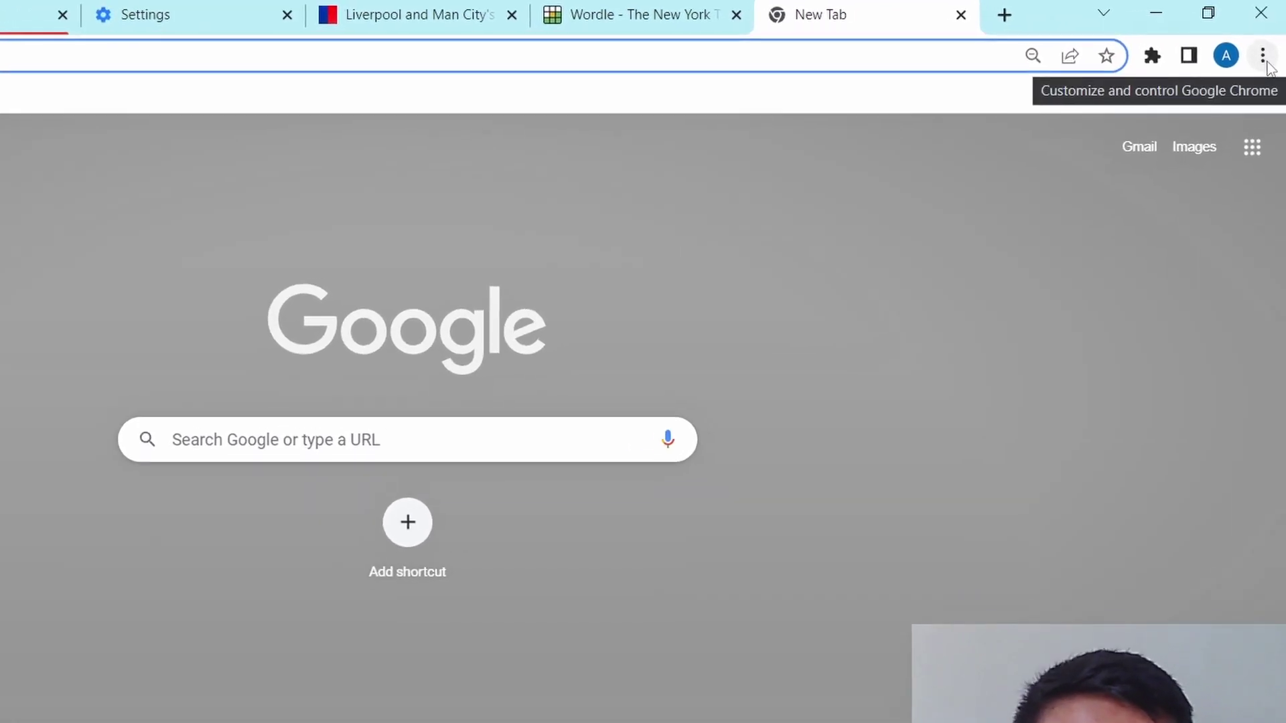
Step: In Settings, switch On startup to open a specific set of pages; cancel adding another page
{"action": "left_click", "coordinate": [1263, 58]}
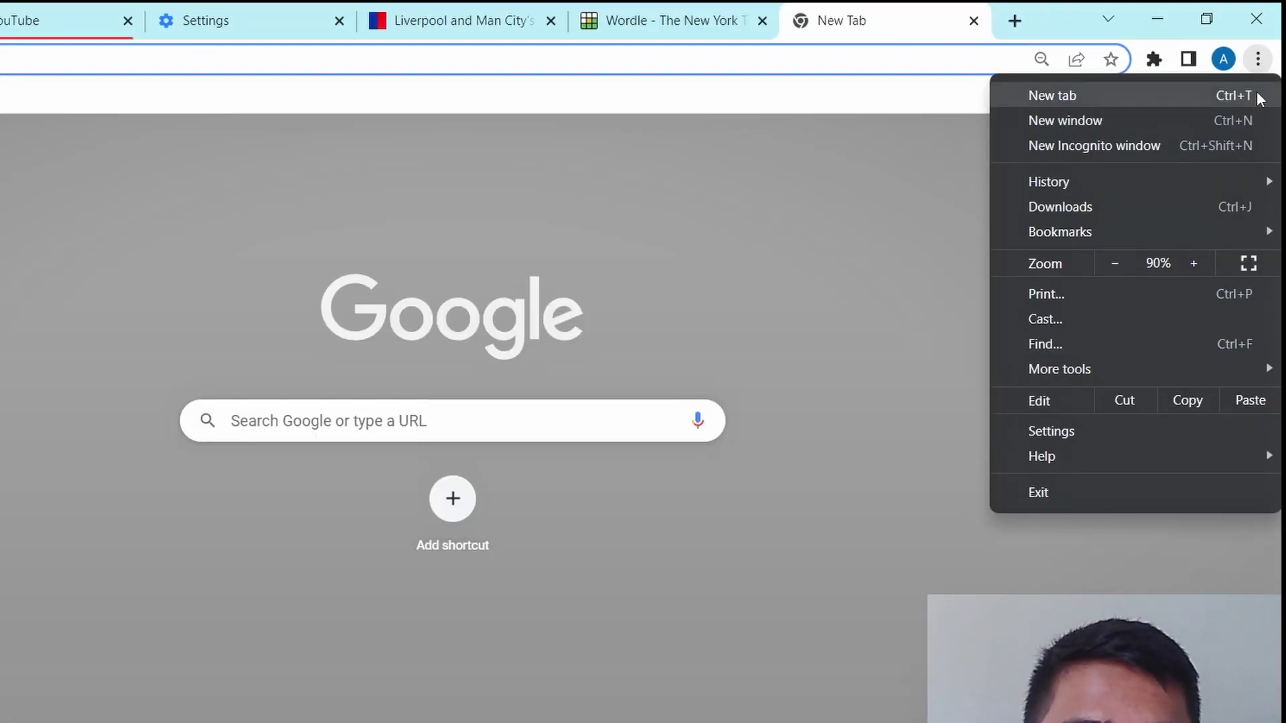
{"action": "left_click", "coordinate": [1179, 437]}
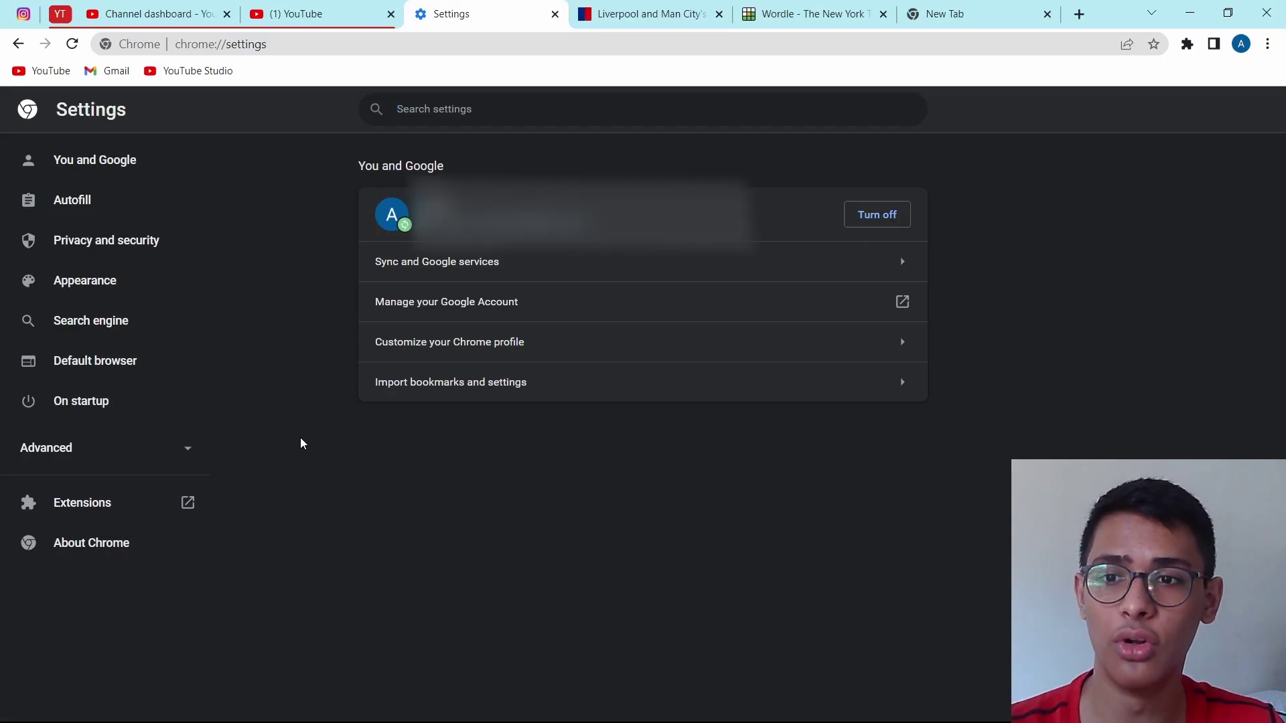
{"action": "left_click", "coordinate": [91, 404]}
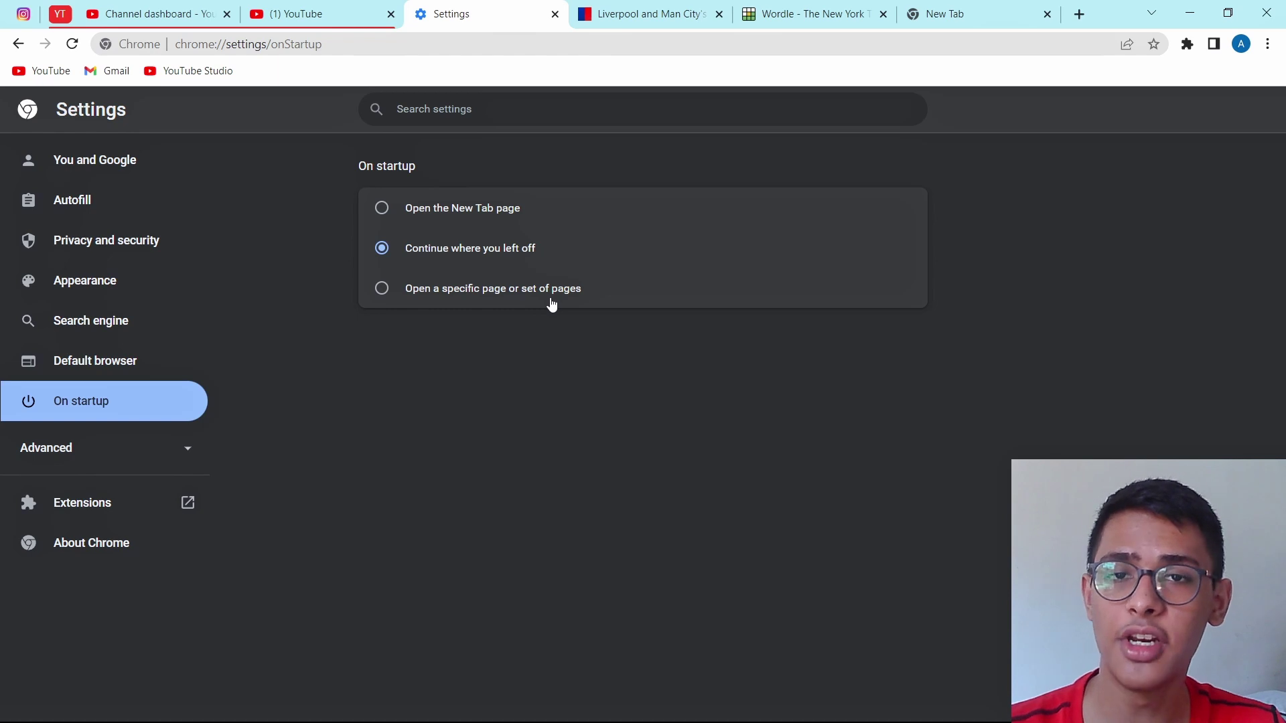
{"action": "left_click", "coordinate": [382, 294]}
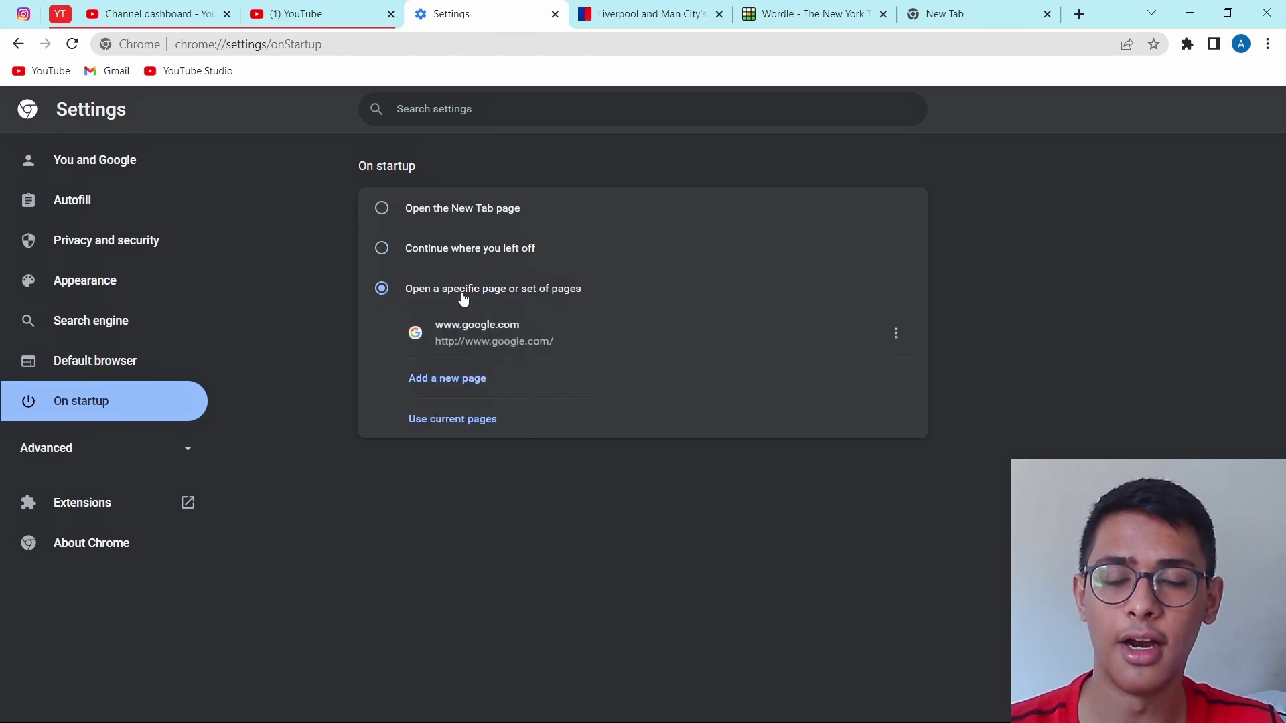
{"action": "left_click", "coordinate": [428, 382]}
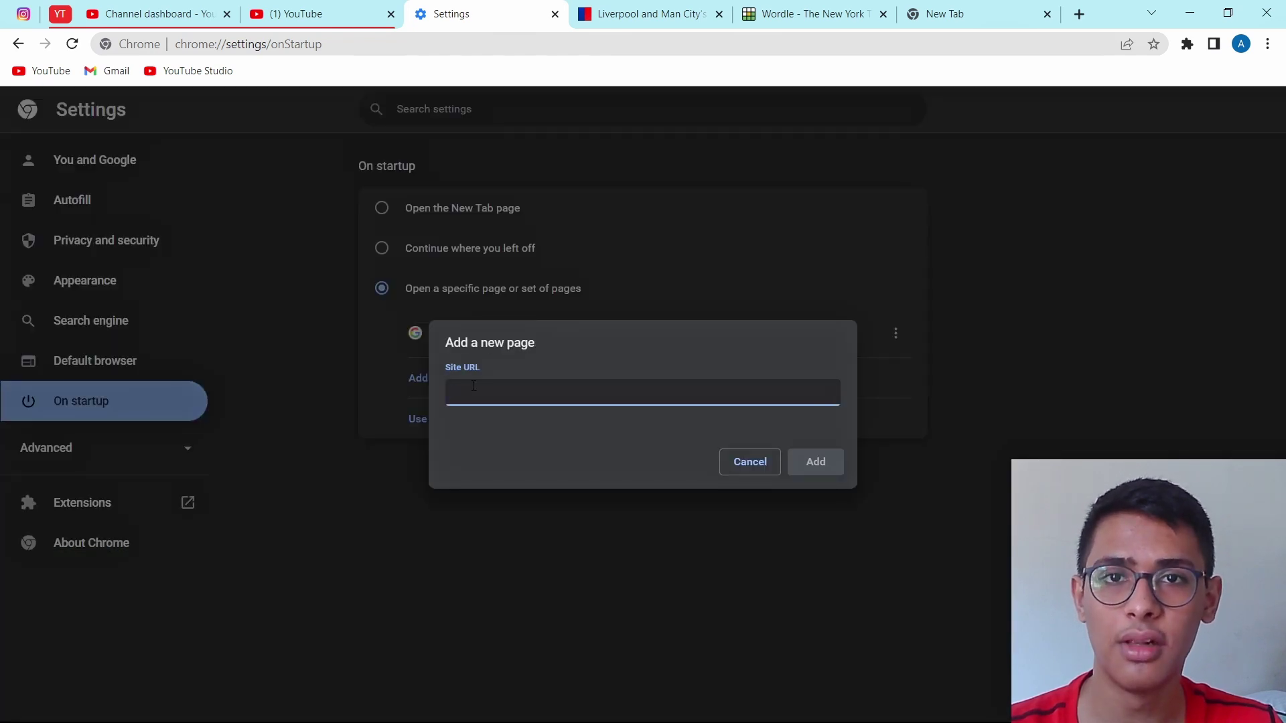
{"action": "key", "text": "Escape"}
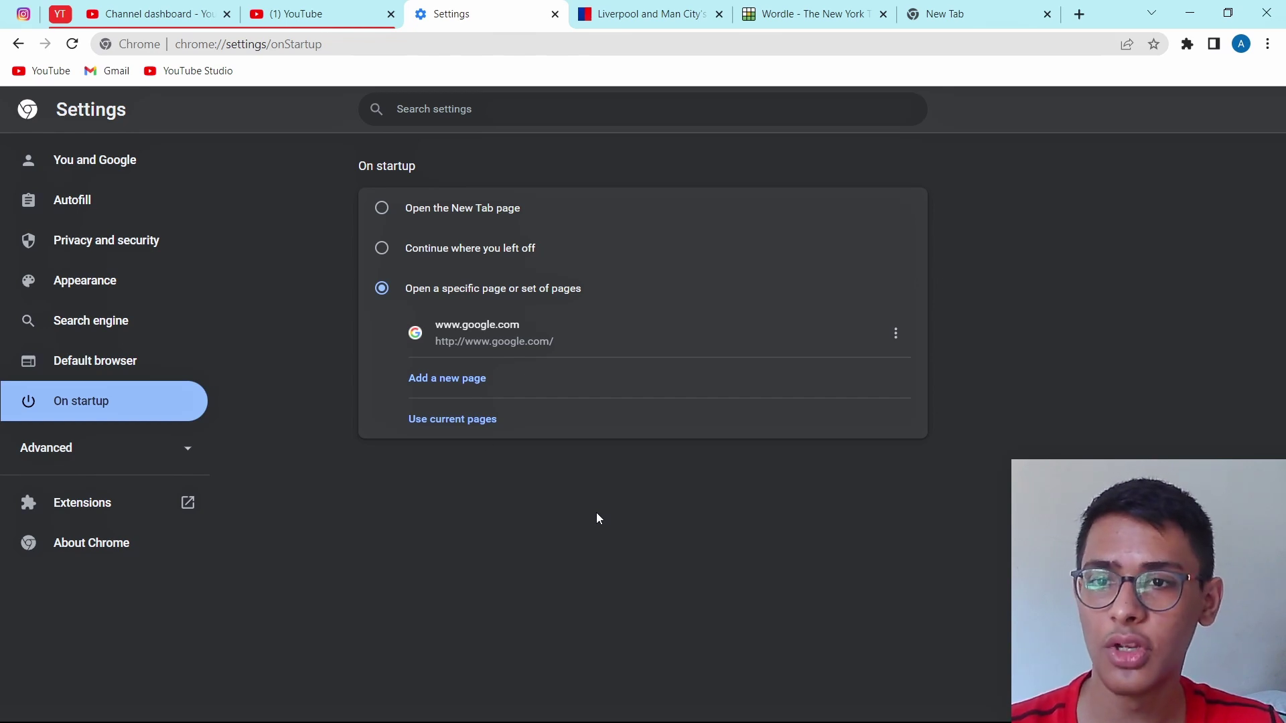
Step: Review the saved passwords under Autofill, then return to the Autofill overview
{"action": "left_click", "coordinate": [38, 210]}
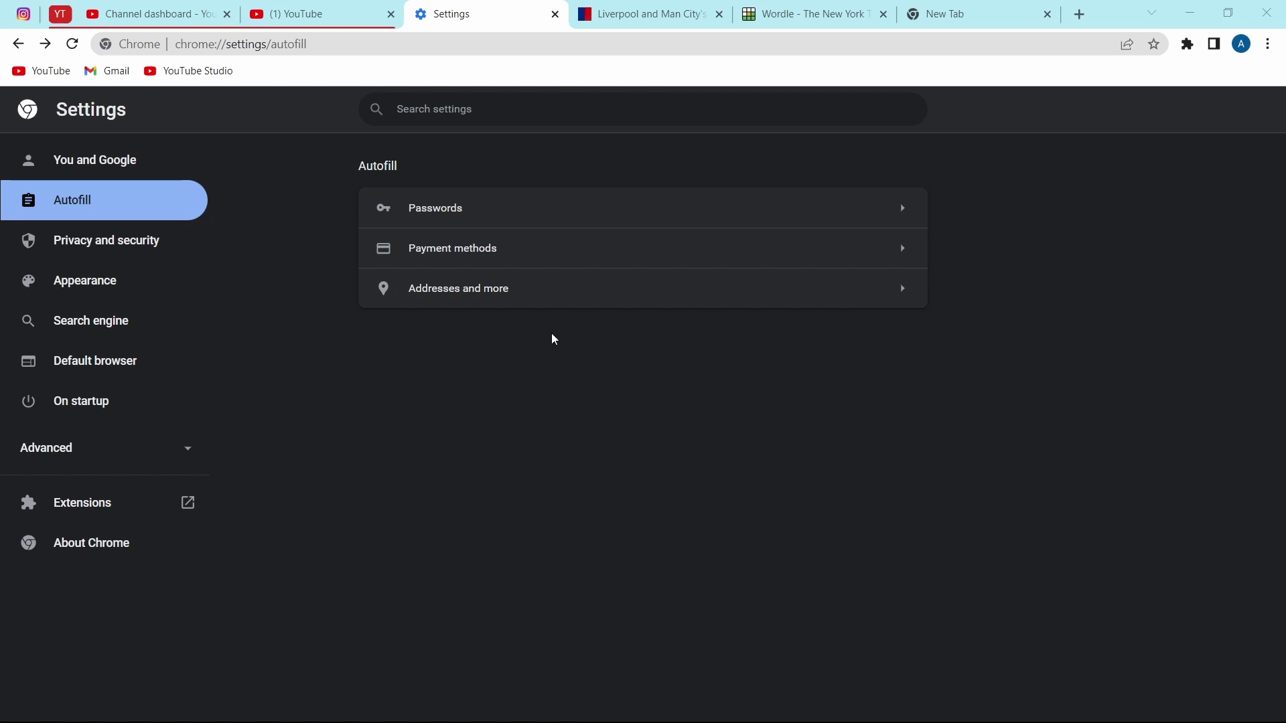
{"action": "left_click", "coordinate": [442, 221]}
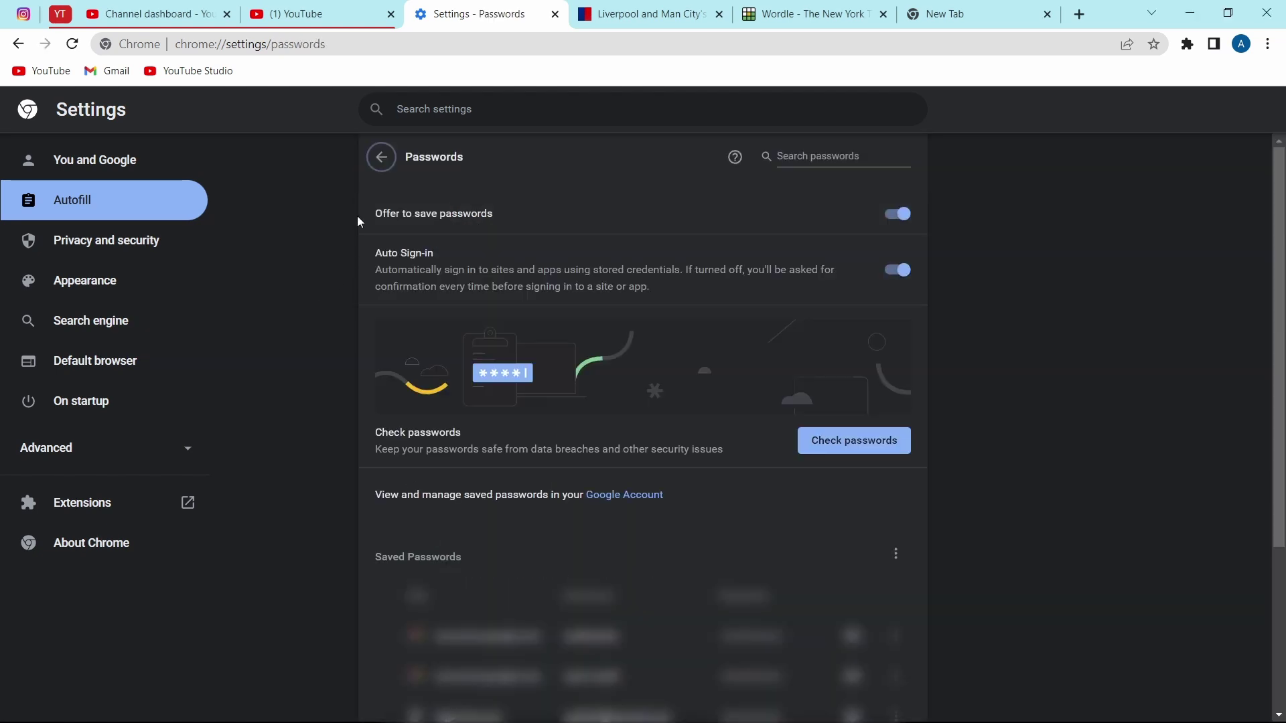
{"action": "left_click", "coordinate": [372, 170]}
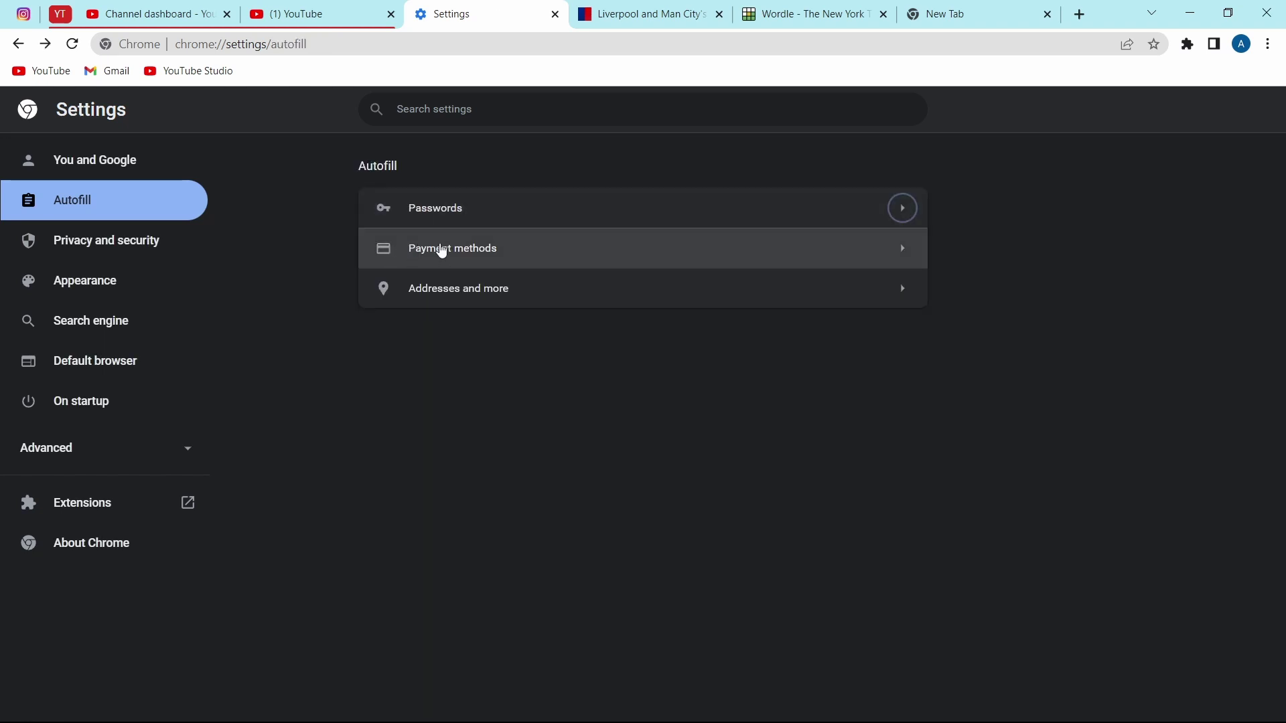
Step: Open the saved address under Addresses and more for editing
{"action": "left_click", "coordinate": [444, 292]}
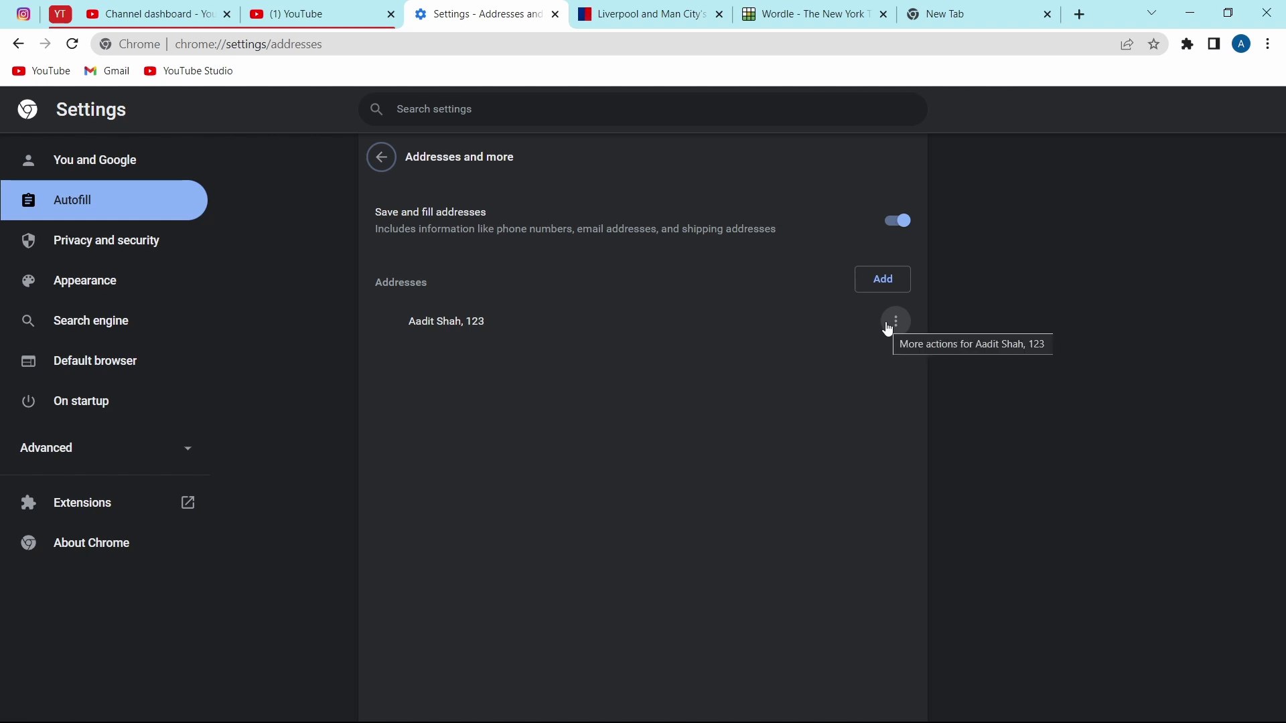
{"action": "left_click", "coordinate": [853, 331]}
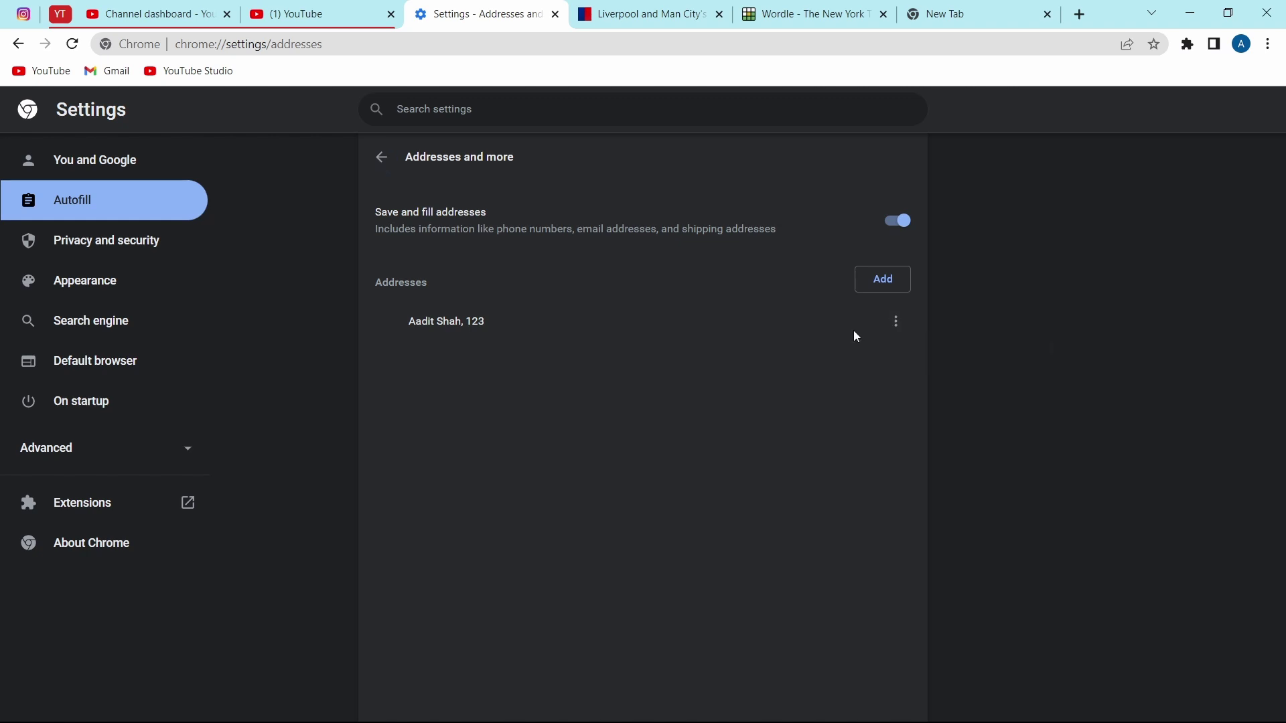
{"action": "left_click", "coordinate": [897, 324]}
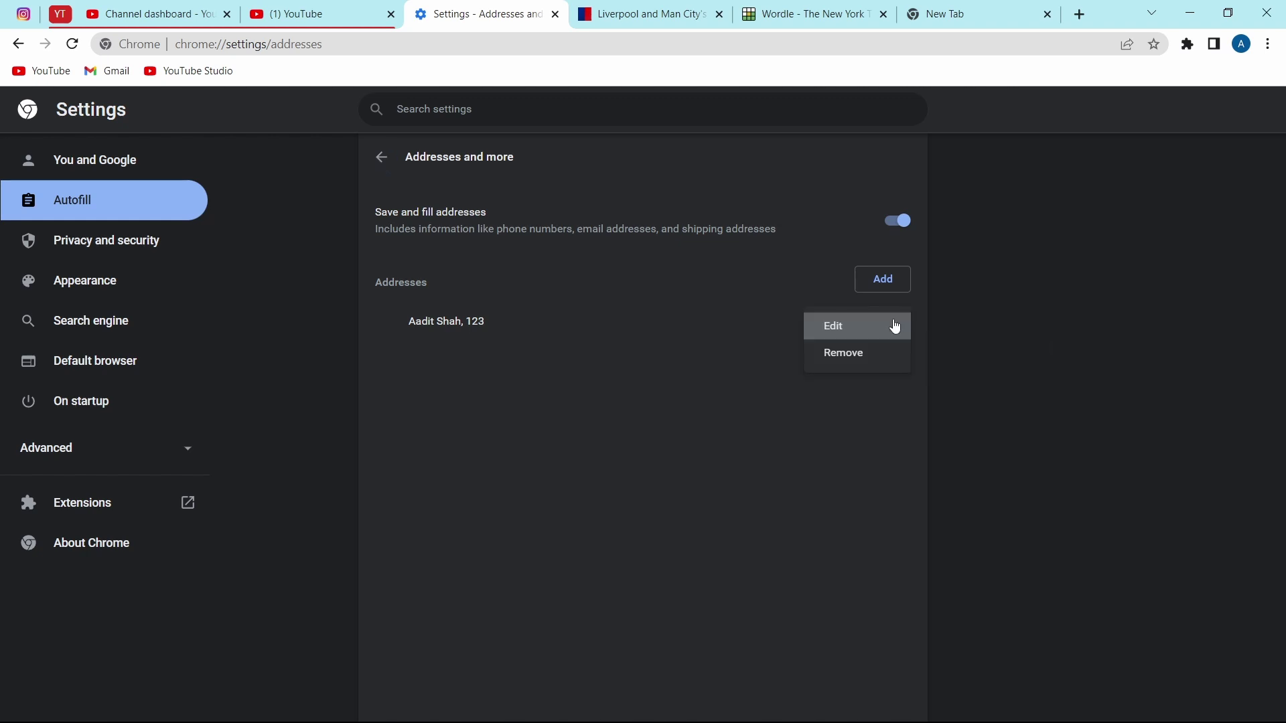
{"action": "left_click", "coordinate": [839, 328]}
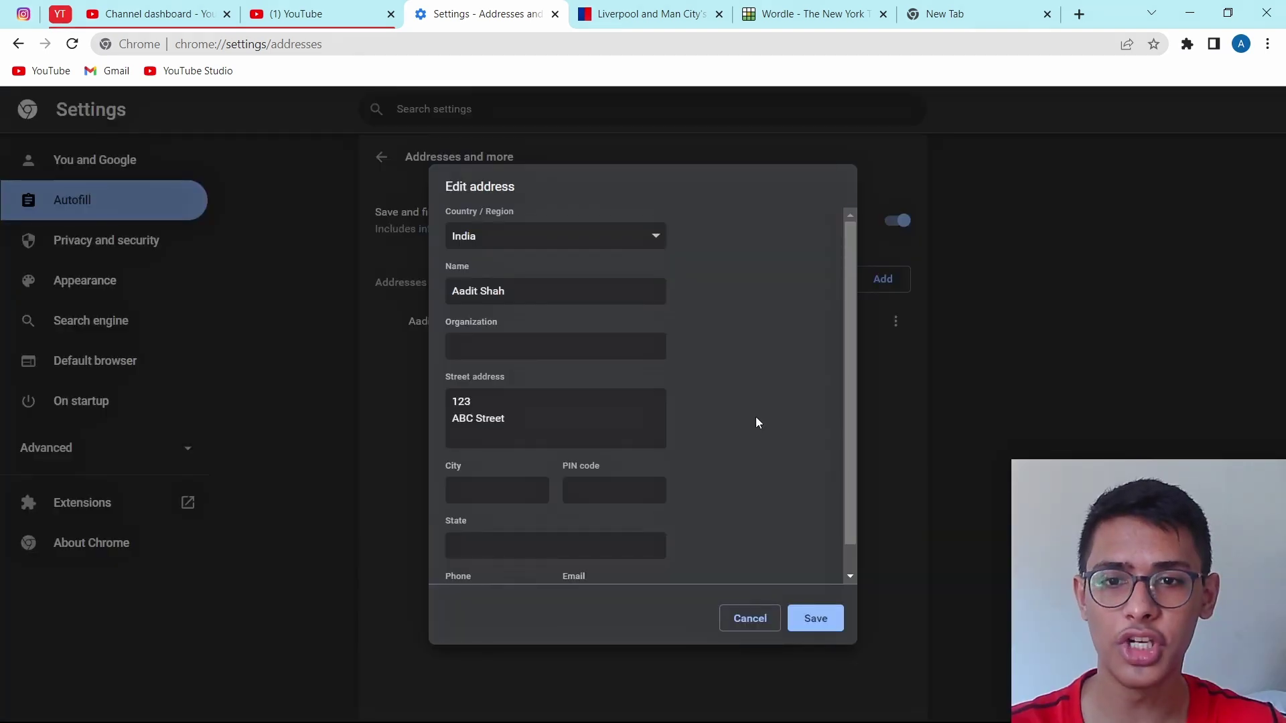